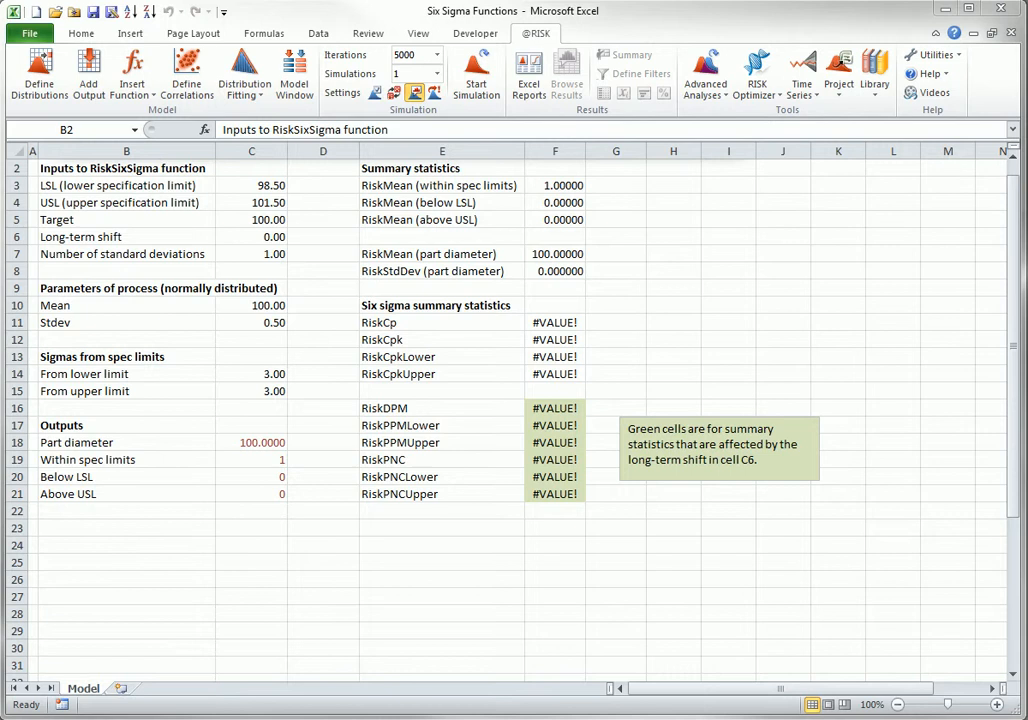
left_click(153, 98)
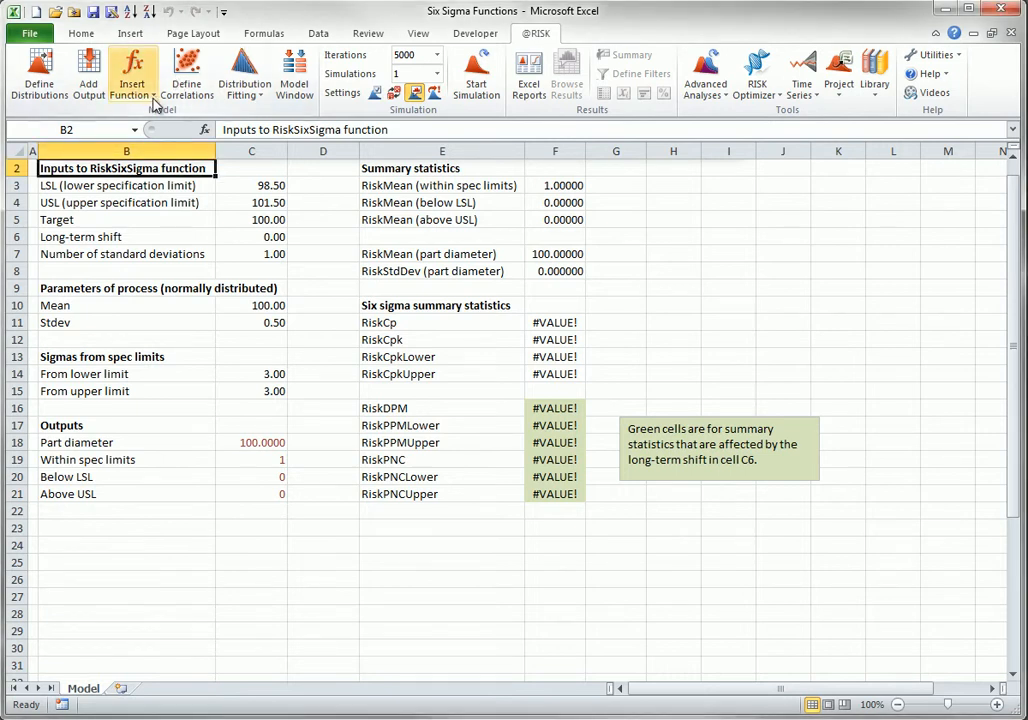
left_click(153, 98)
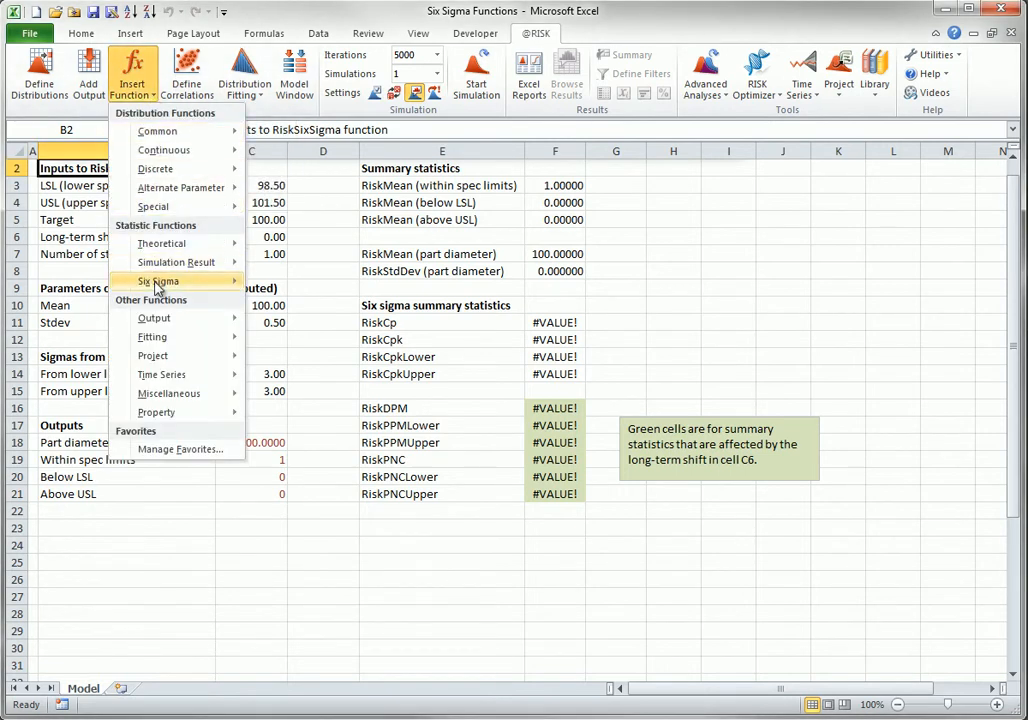
mouse_move(160, 284)
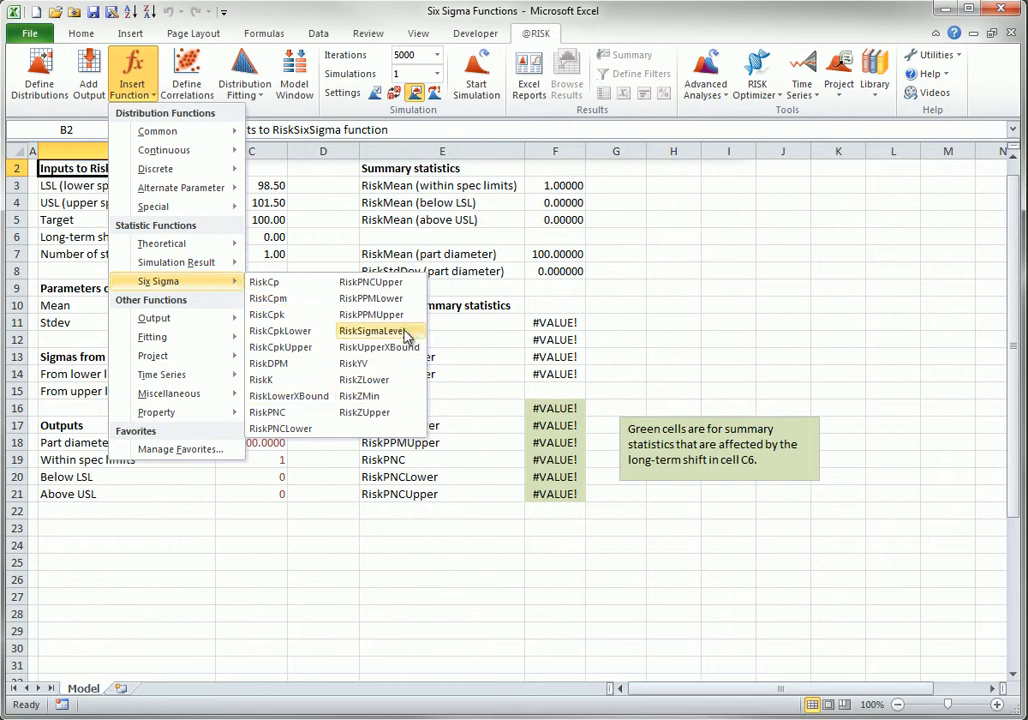
left_click(731, 284)
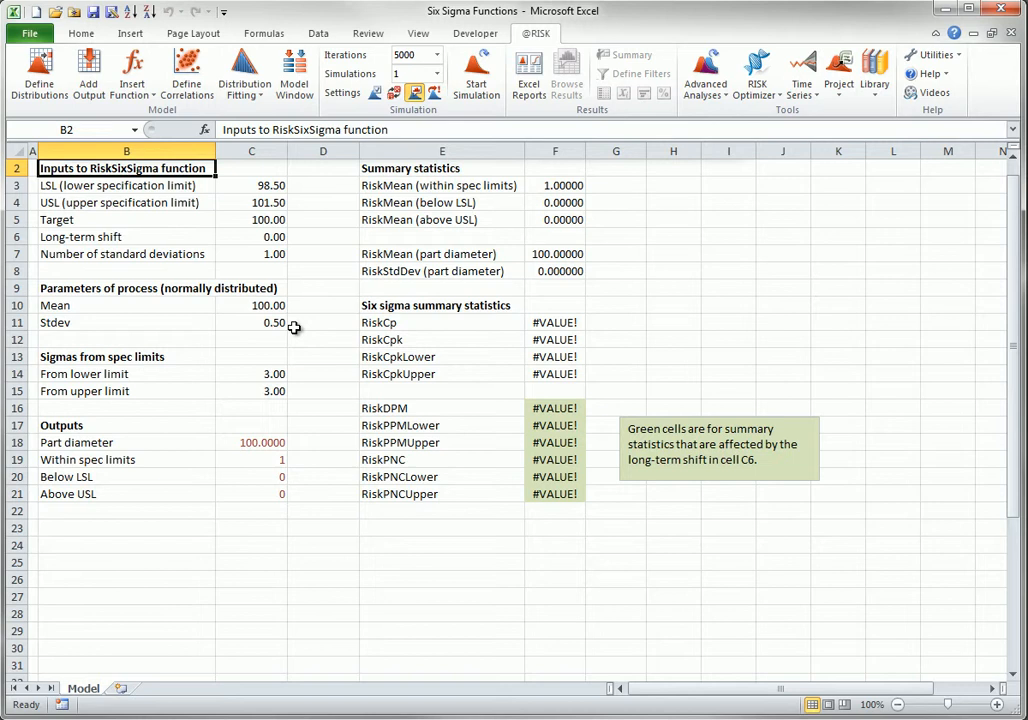
Inspect the formulas behind the part diameter, within spec limits, below LSL and above USL outputs in C18 to C21
left_click(268, 442)
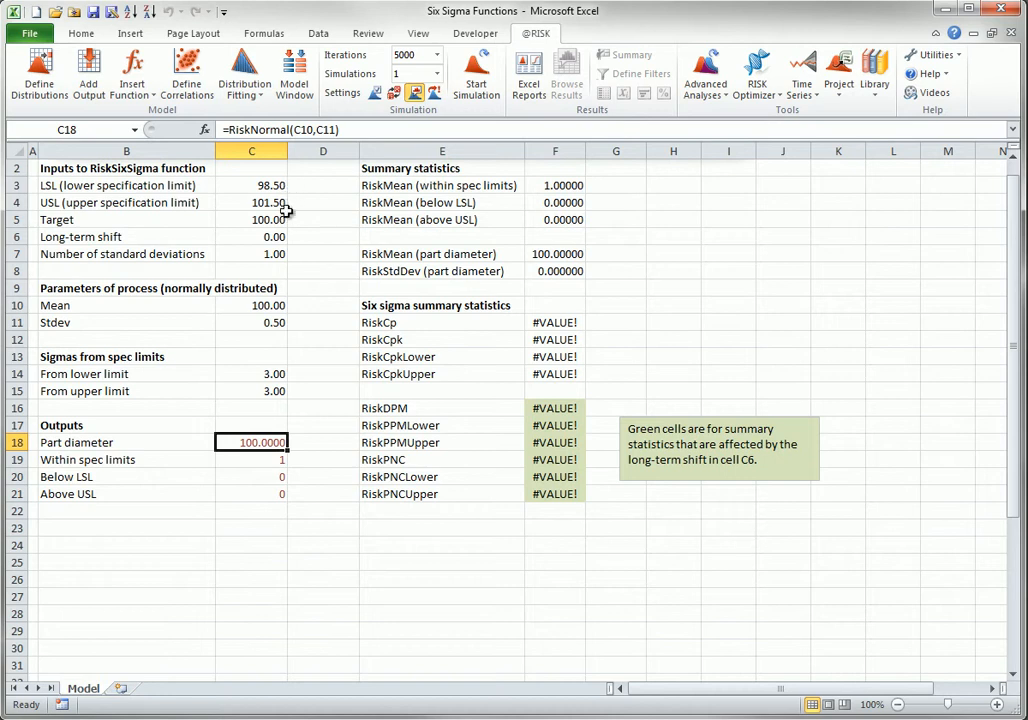
key("ctrl+Home")
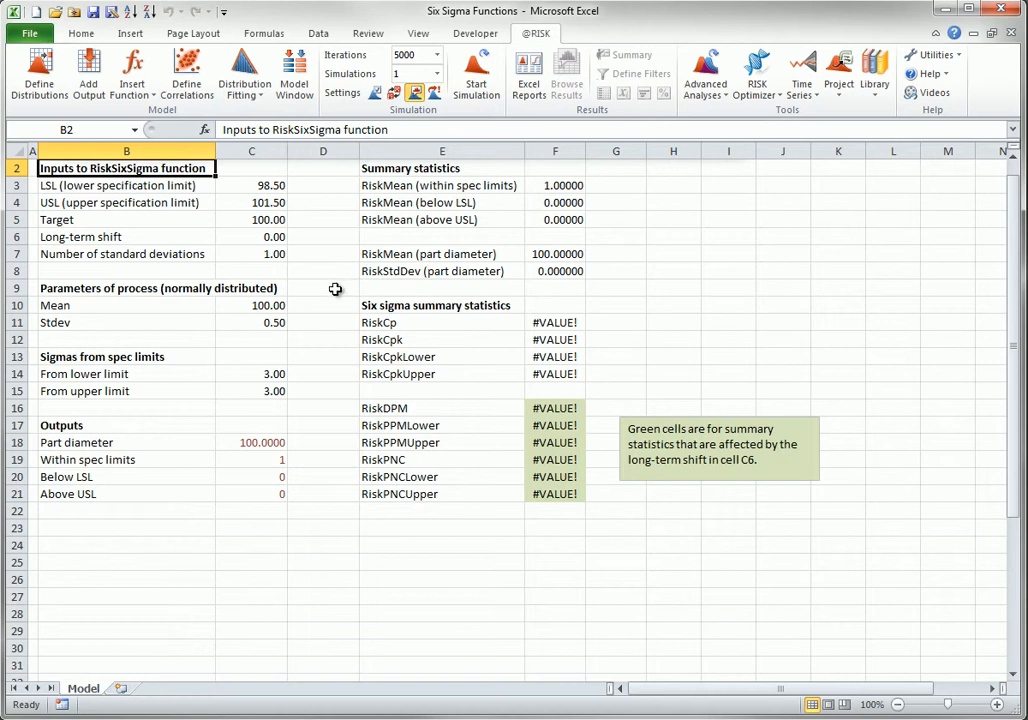
double_click(275, 459)
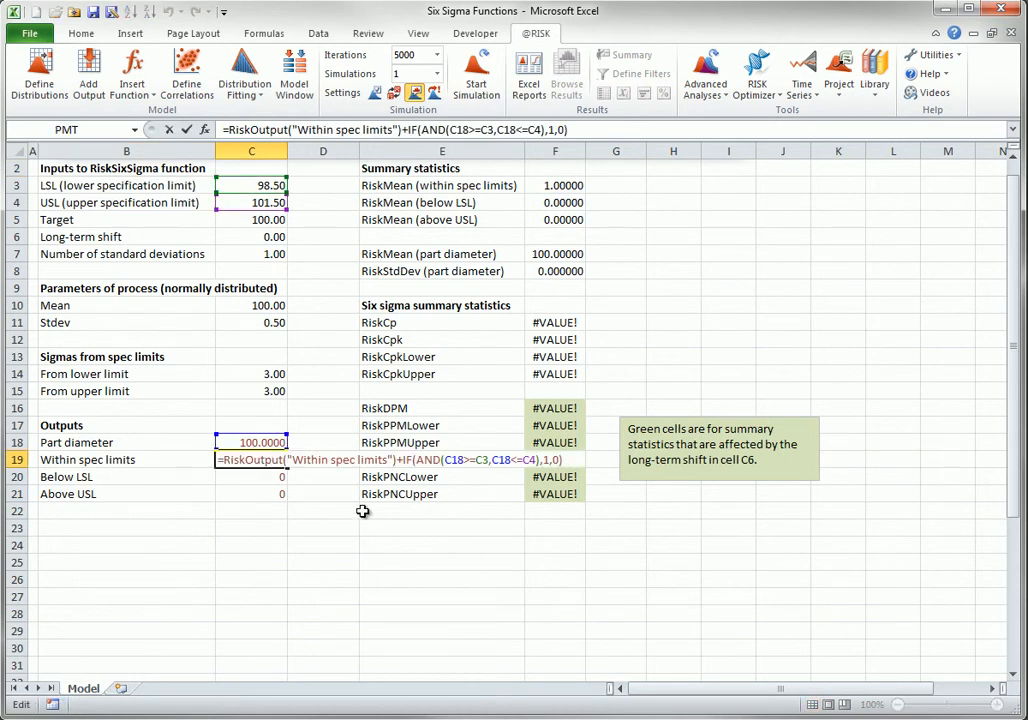
key("Escape")
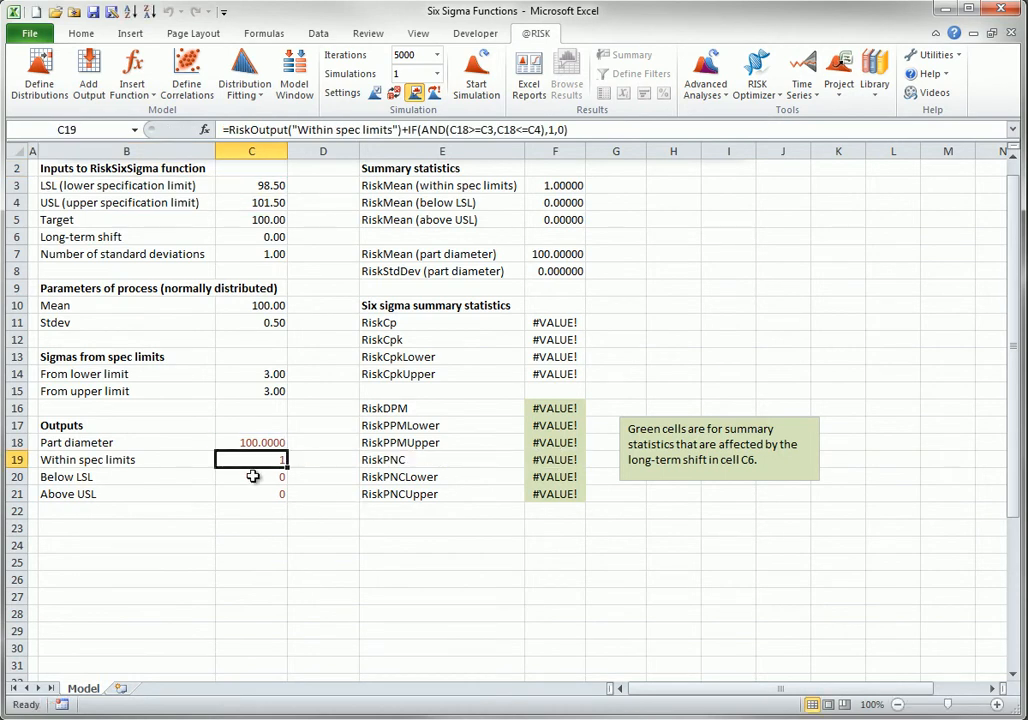
double_click(269, 479)
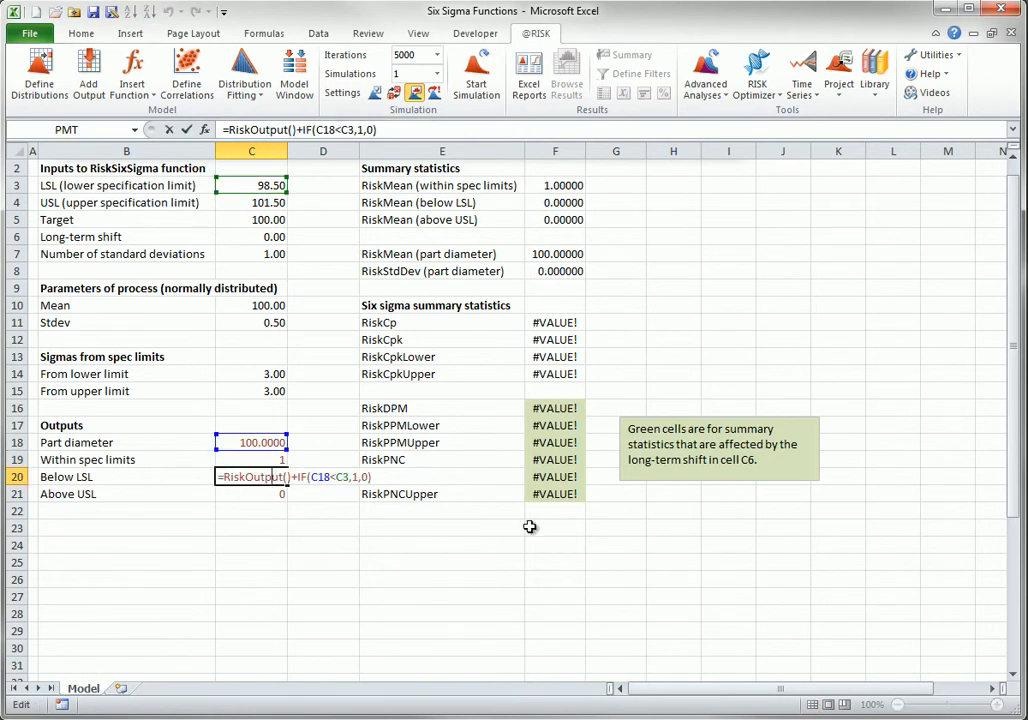
key("Escape")
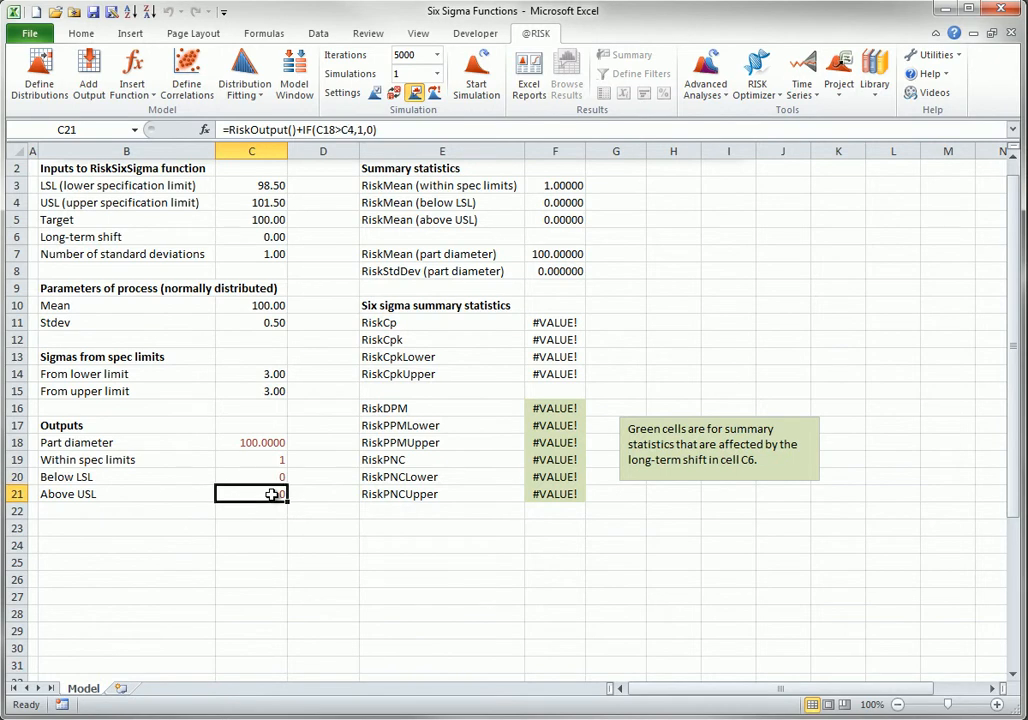
double_click(271, 494)
key("Escape")
Examine the formulas for the sigmas from the lower and upper spec limits in C14 and C15
double_click(272, 374)
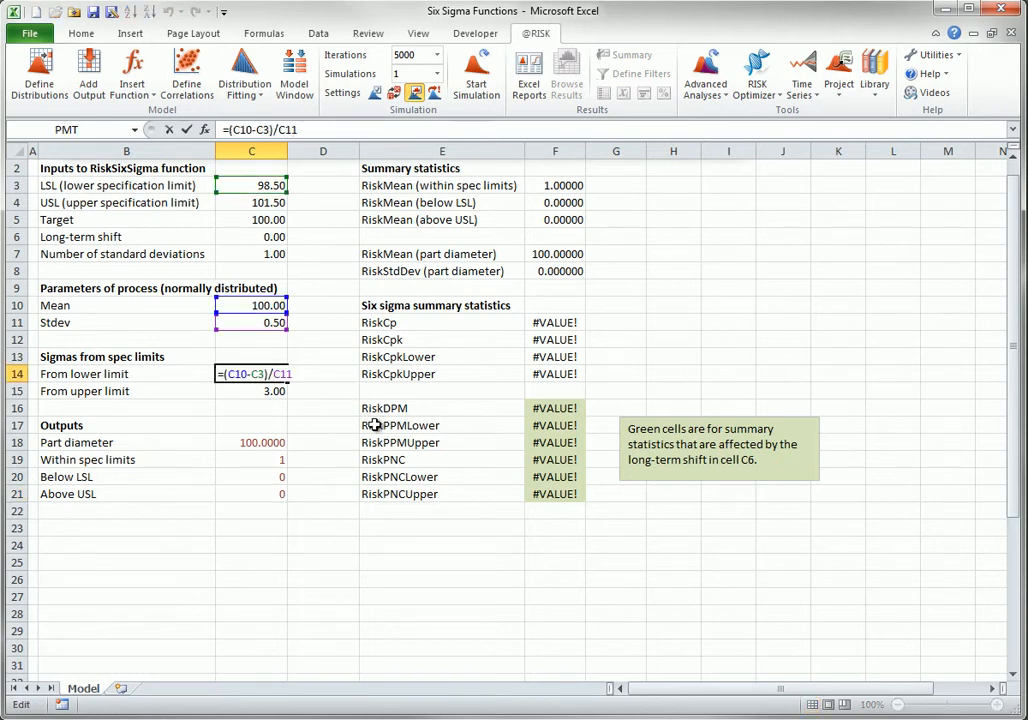
key("Escape")
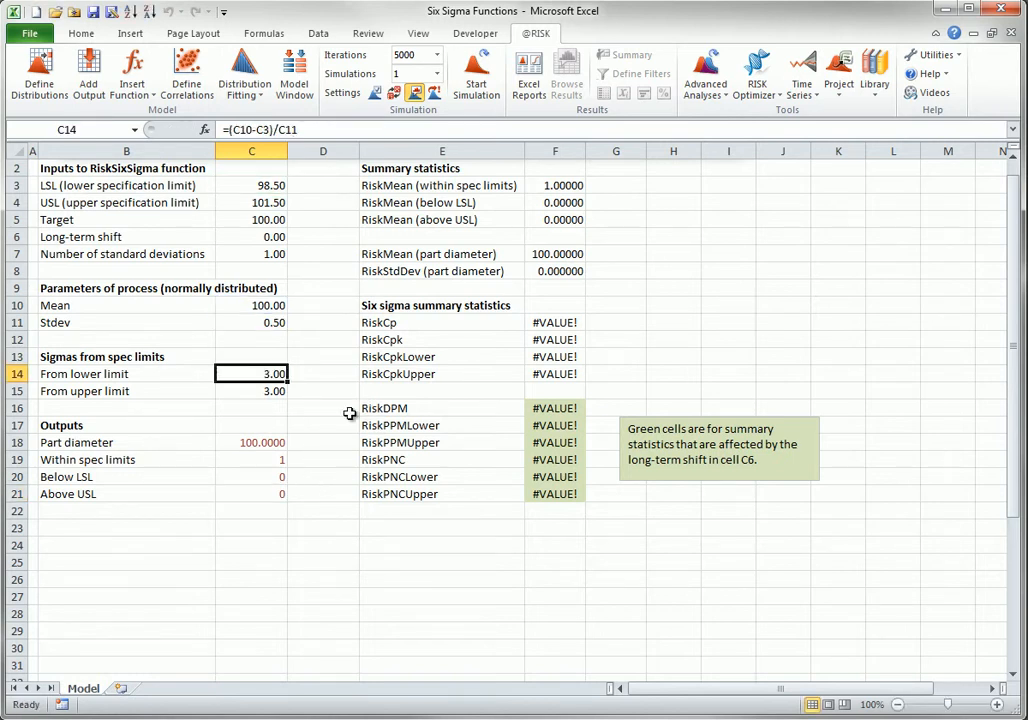
double_click(273, 393)
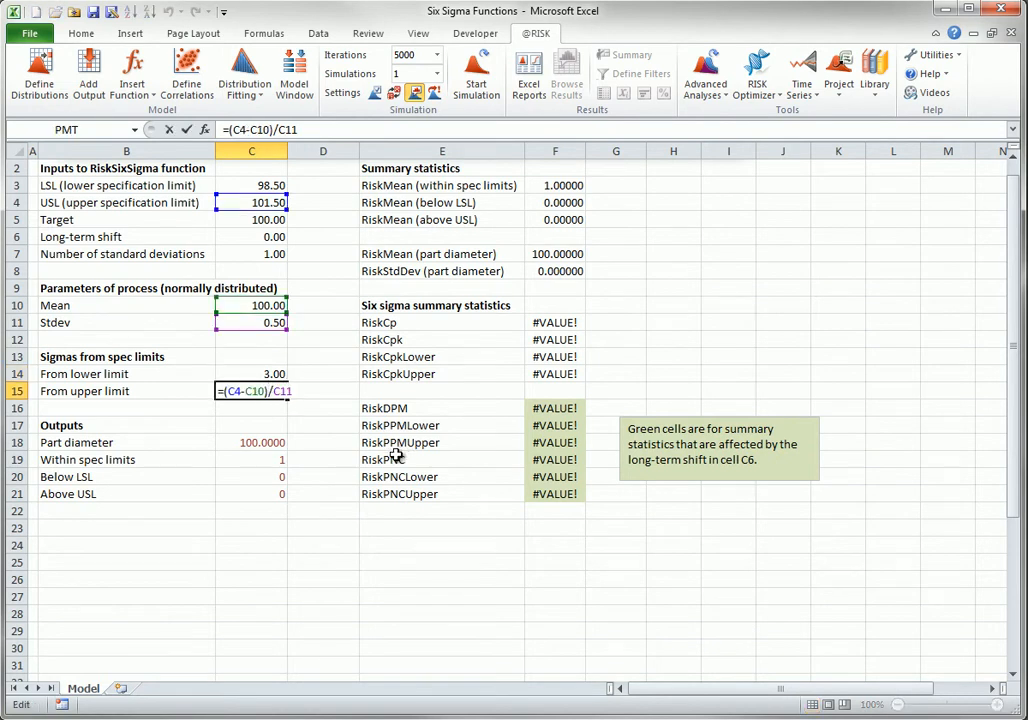
key("Escape")
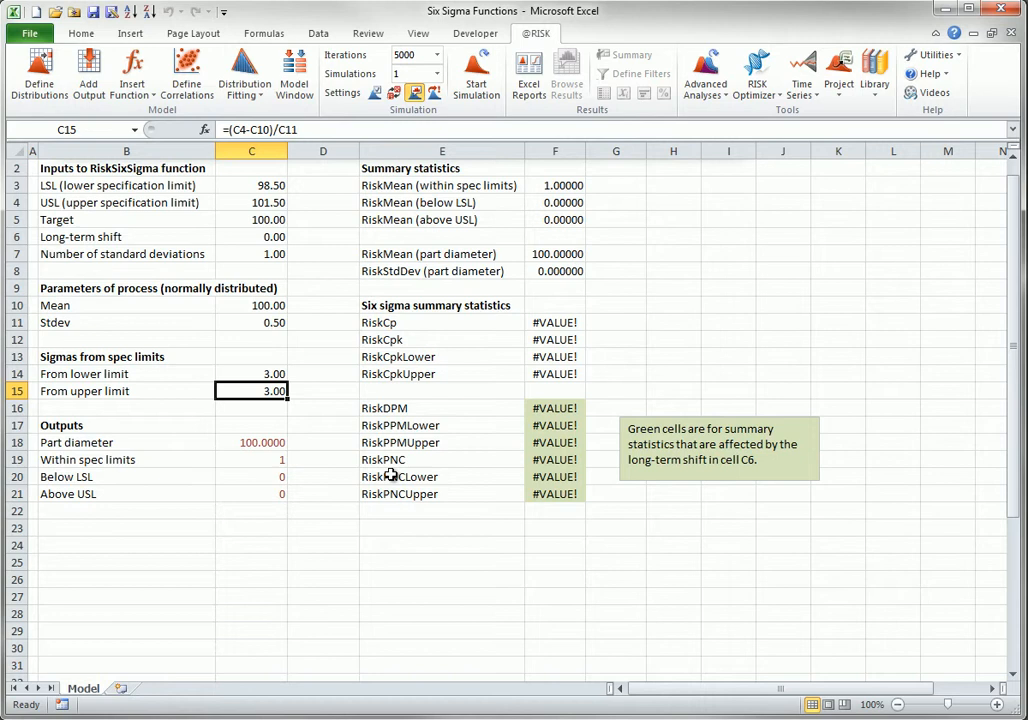
left_click(280, 443)
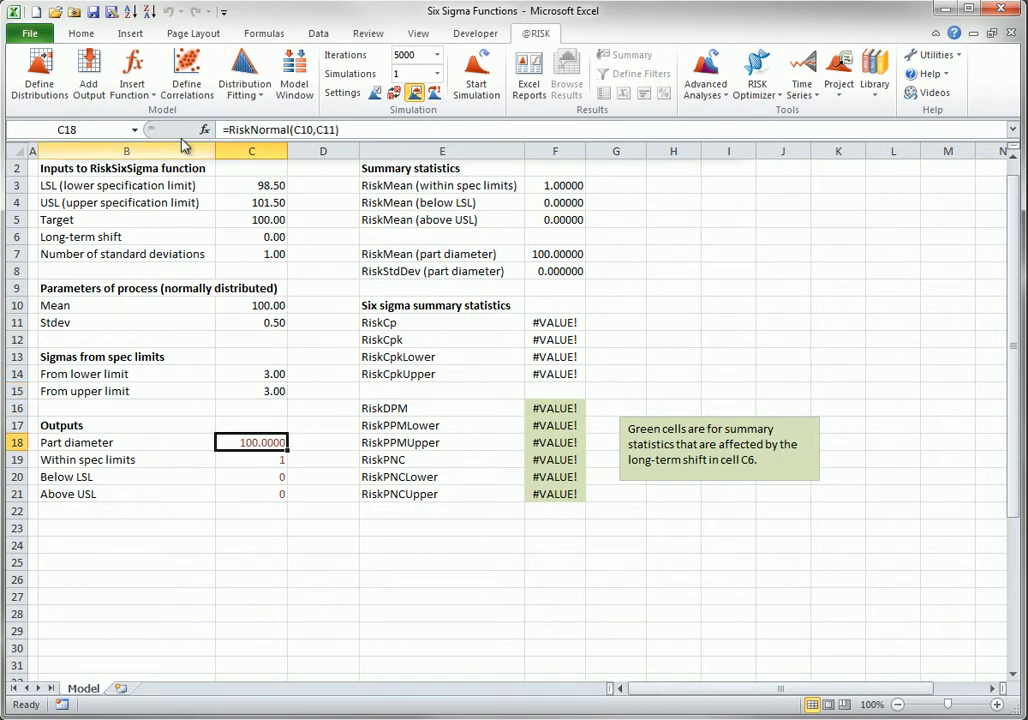
left_click(89, 63)
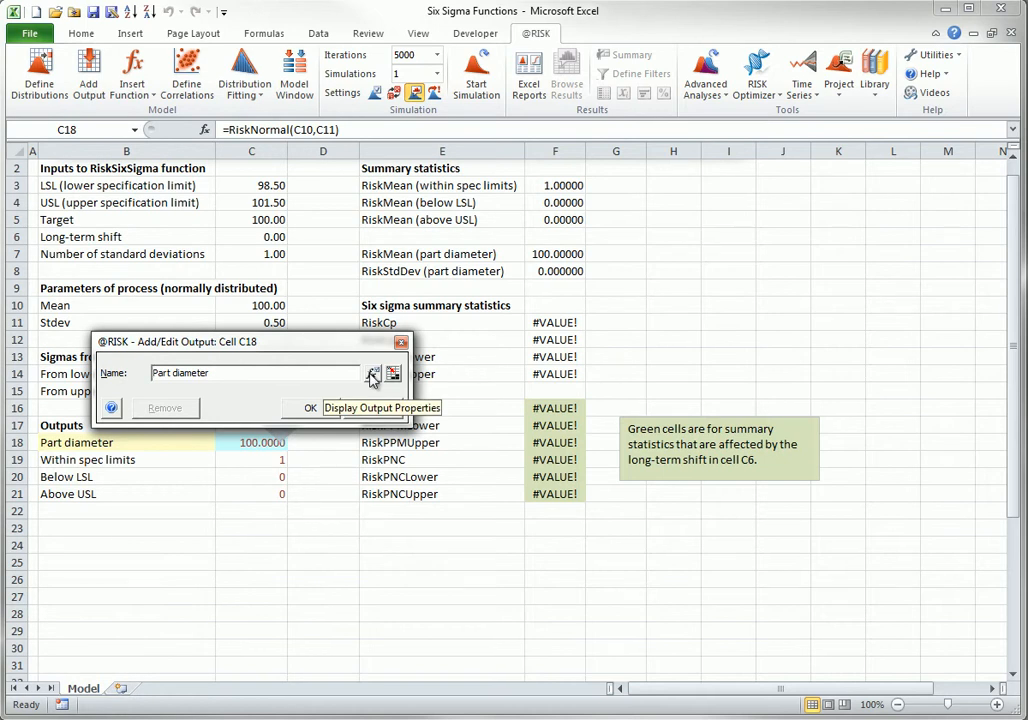
left_click(372, 374)
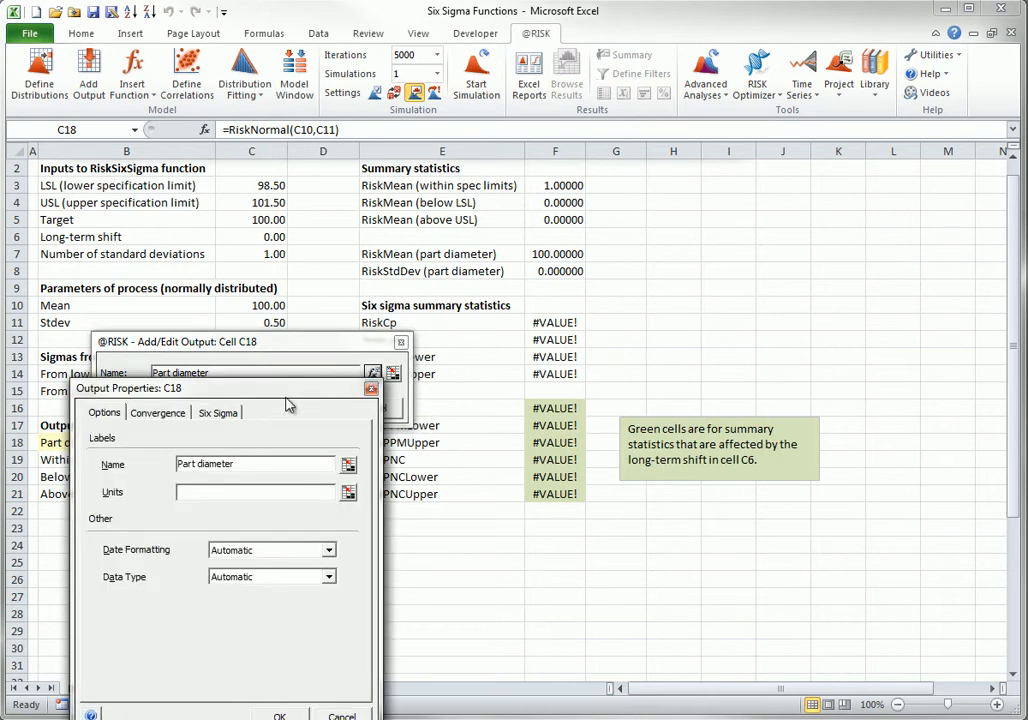
left_click_drag(289, 393, 489, 219)
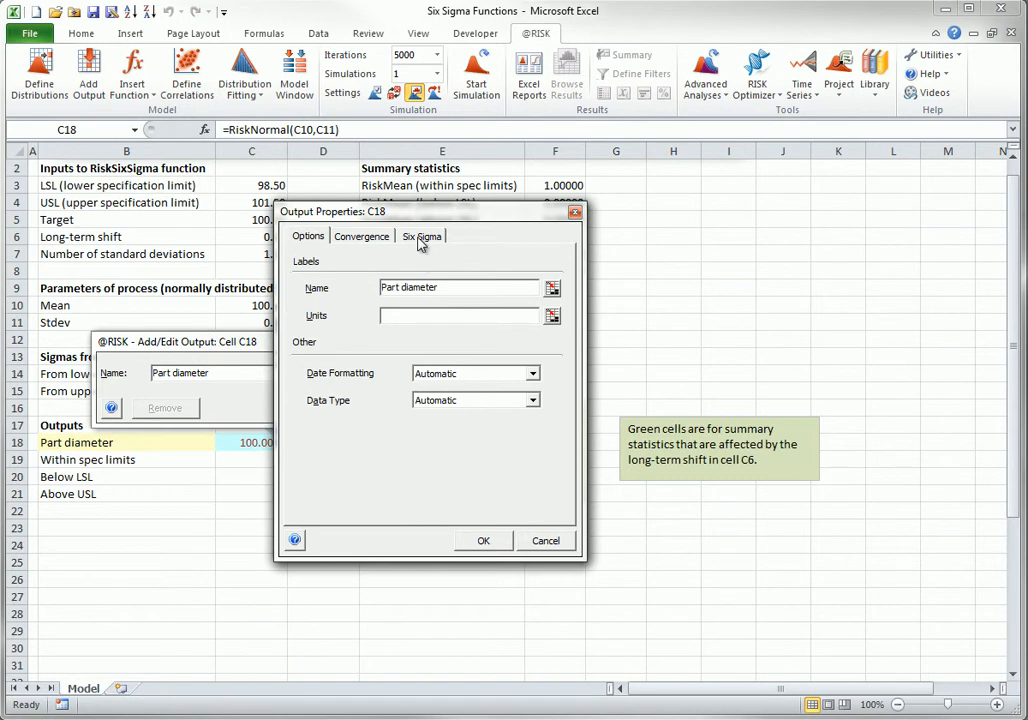
left_click(421, 238)
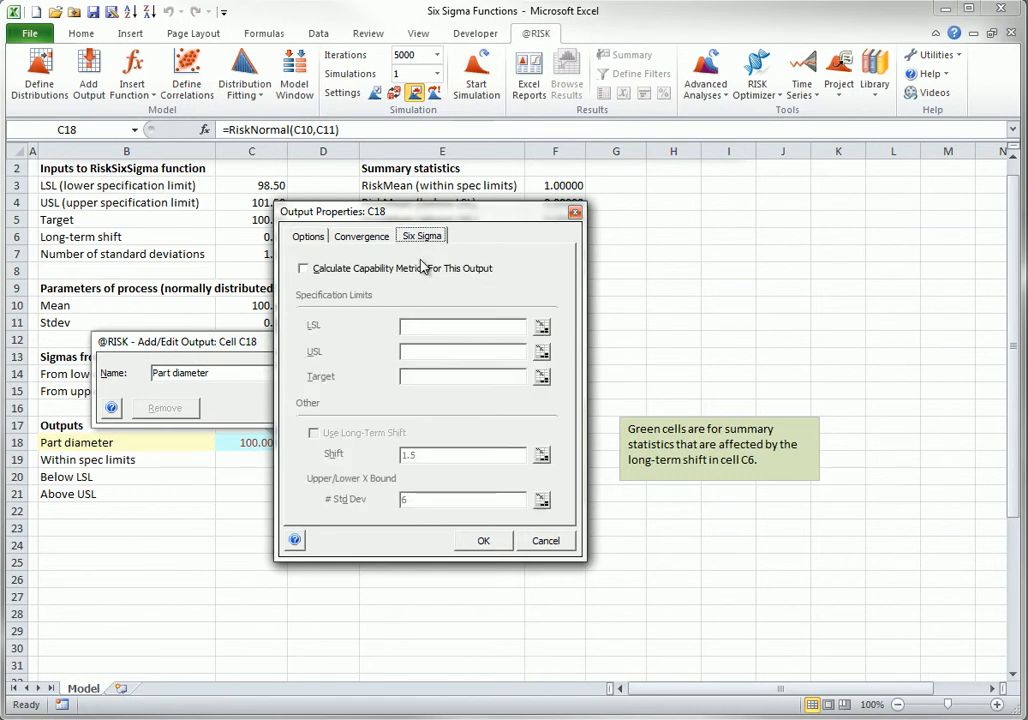
left_click(304, 269)
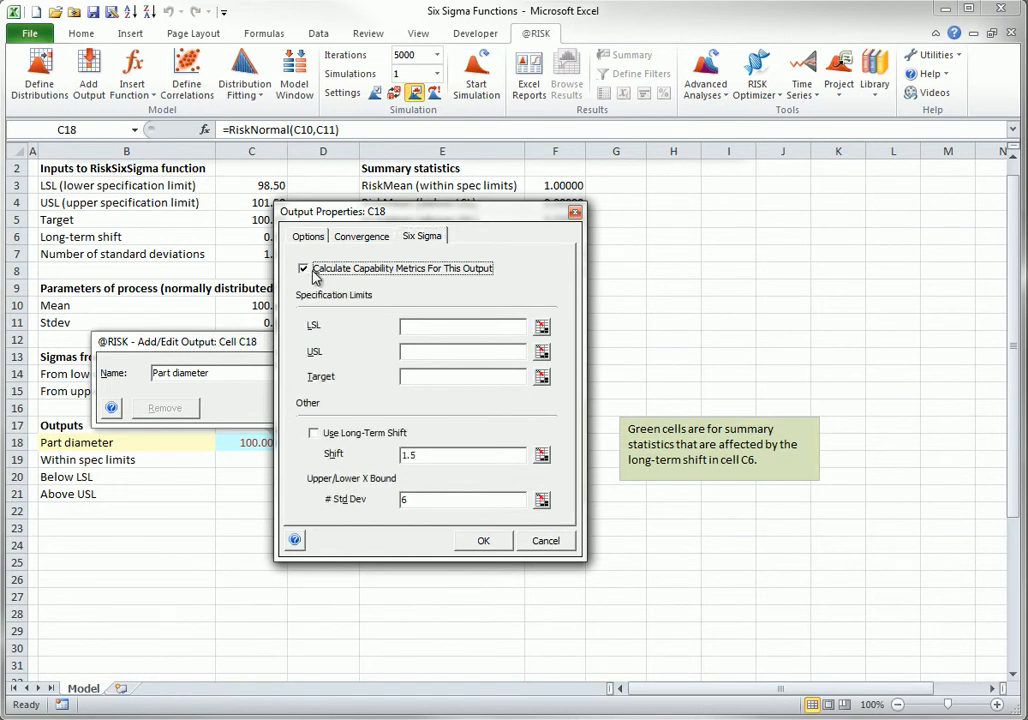
Link the output's LSL, USL and Target specification limits to cells C3, C4 and C5
left_click(541, 328)
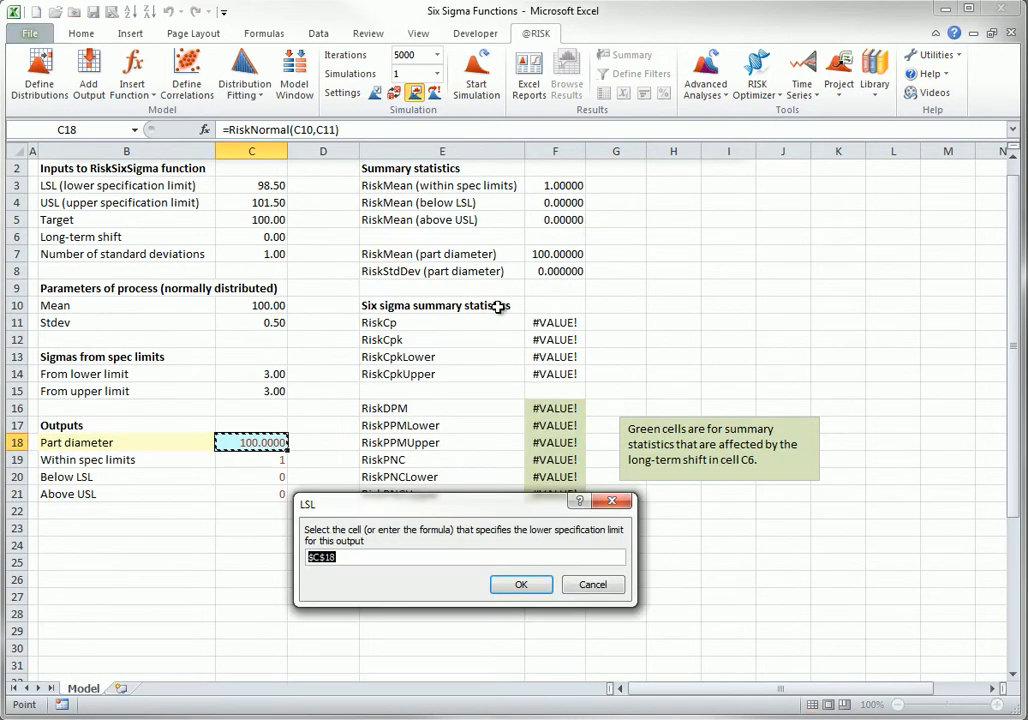
left_click(270, 192)
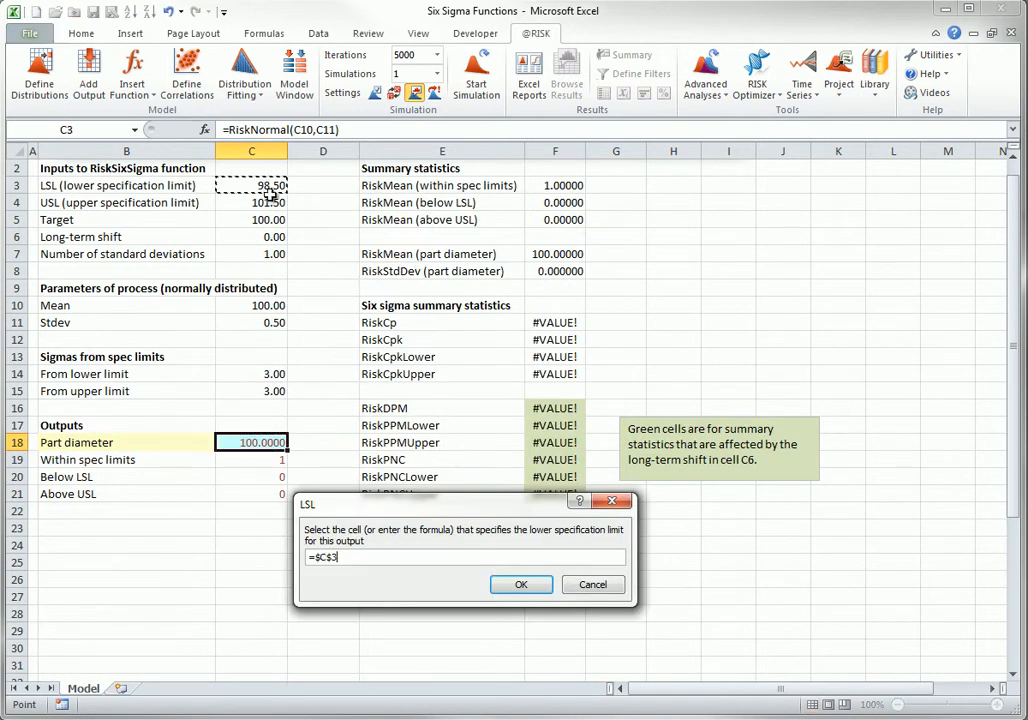
left_click(521, 585)
left_click(541, 353)
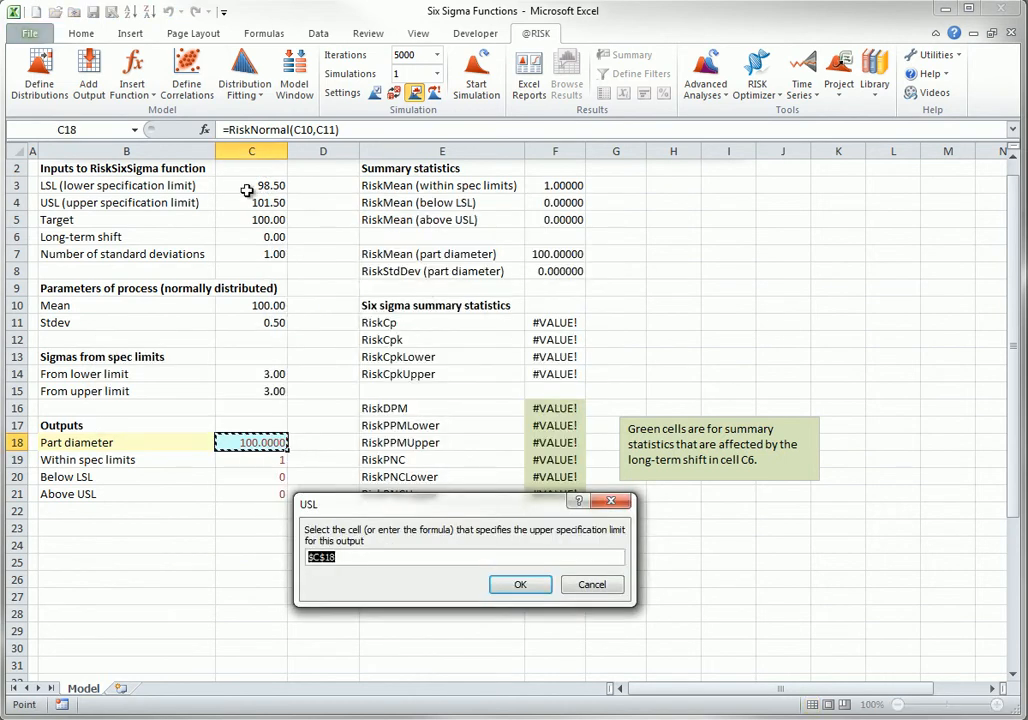
left_click(252, 202)
left_click(521, 584)
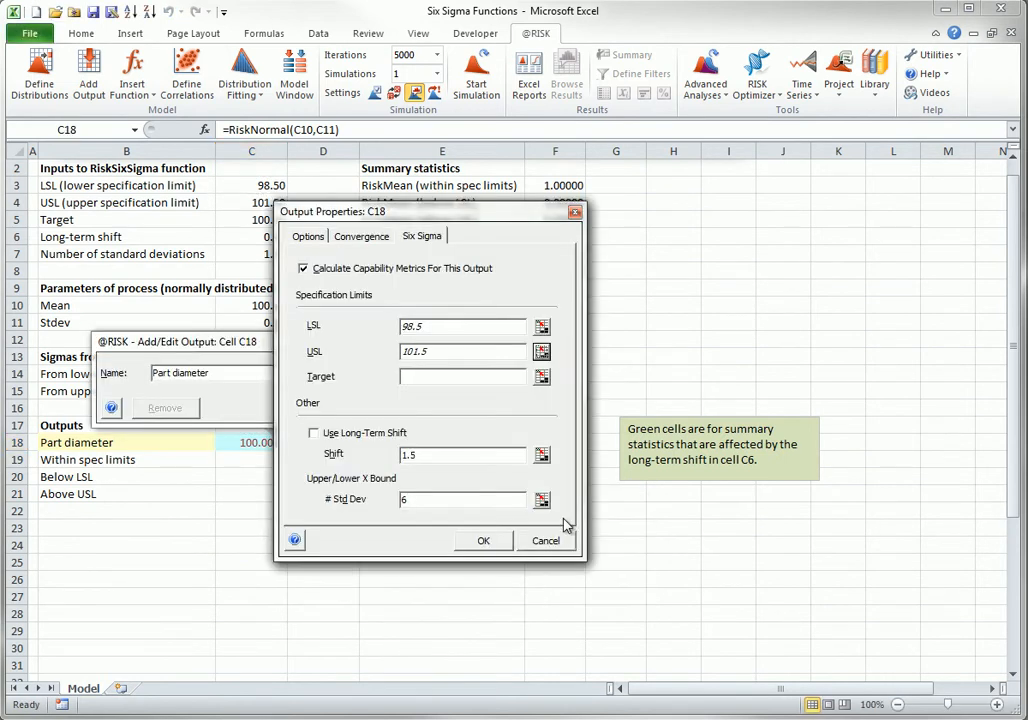
left_click(544, 380)
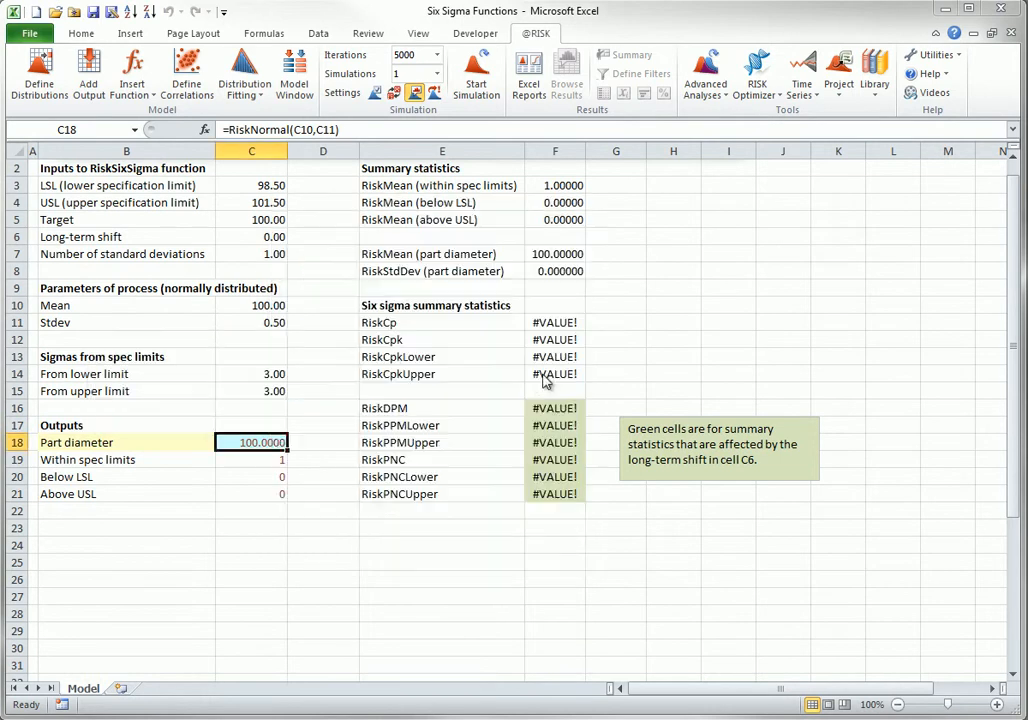
left_click(258, 220)
left_click(521, 585)
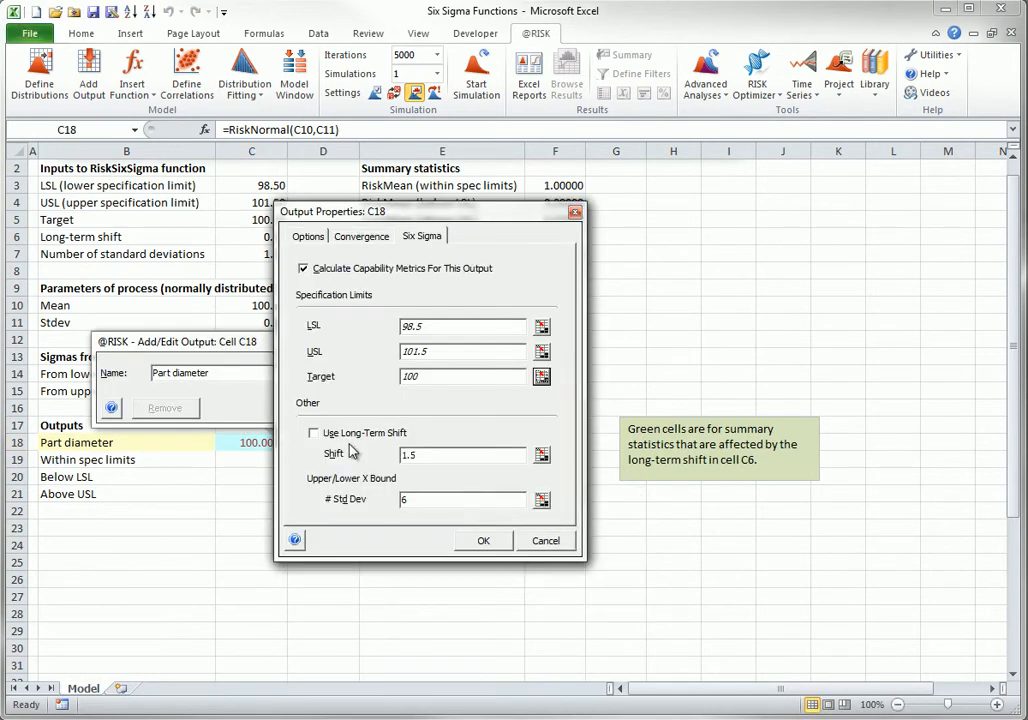
Enable the long-term shift with its value linked to C6, and link the number of standard deviations to C7
left_click(314, 433)
left_click(540, 457)
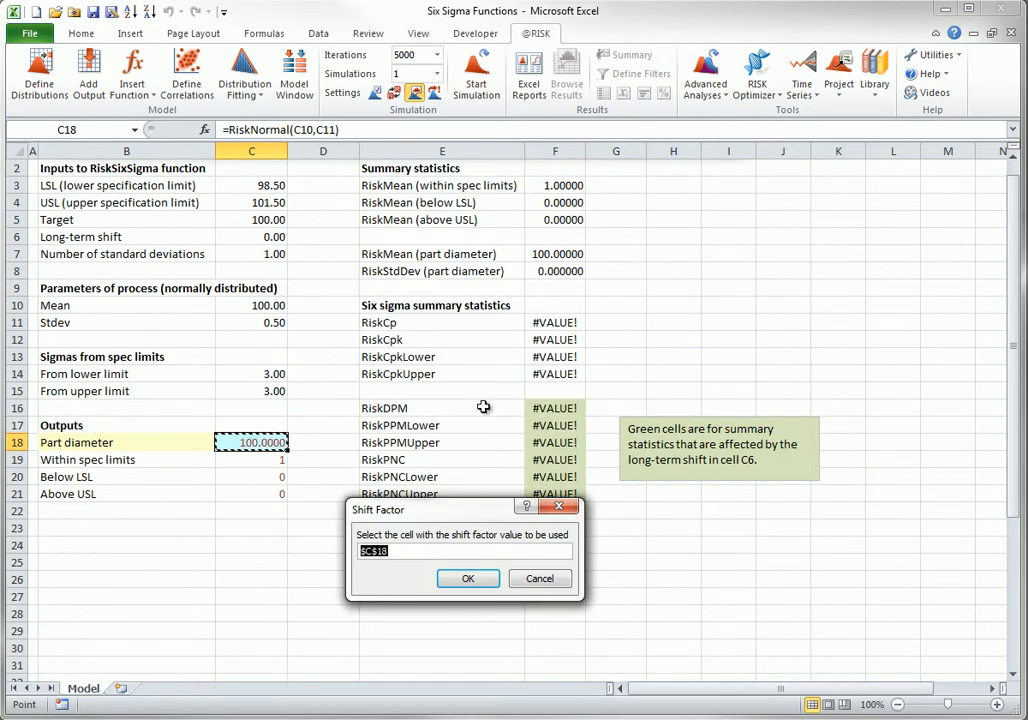
left_click(268, 238)
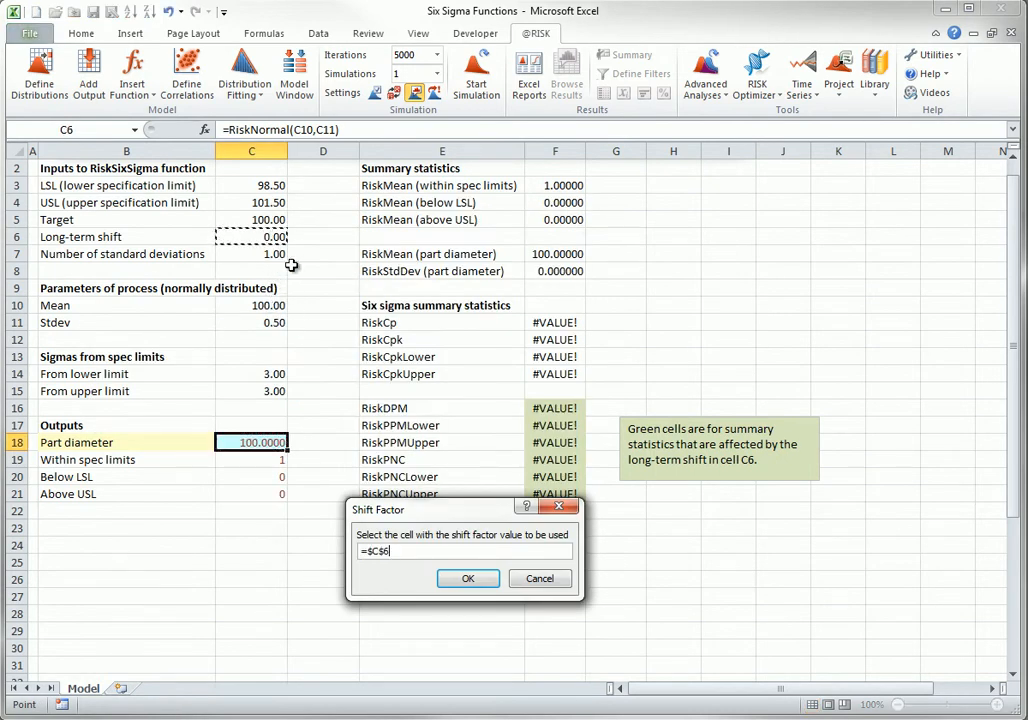
left_click(467, 579)
left_click(541, 502)
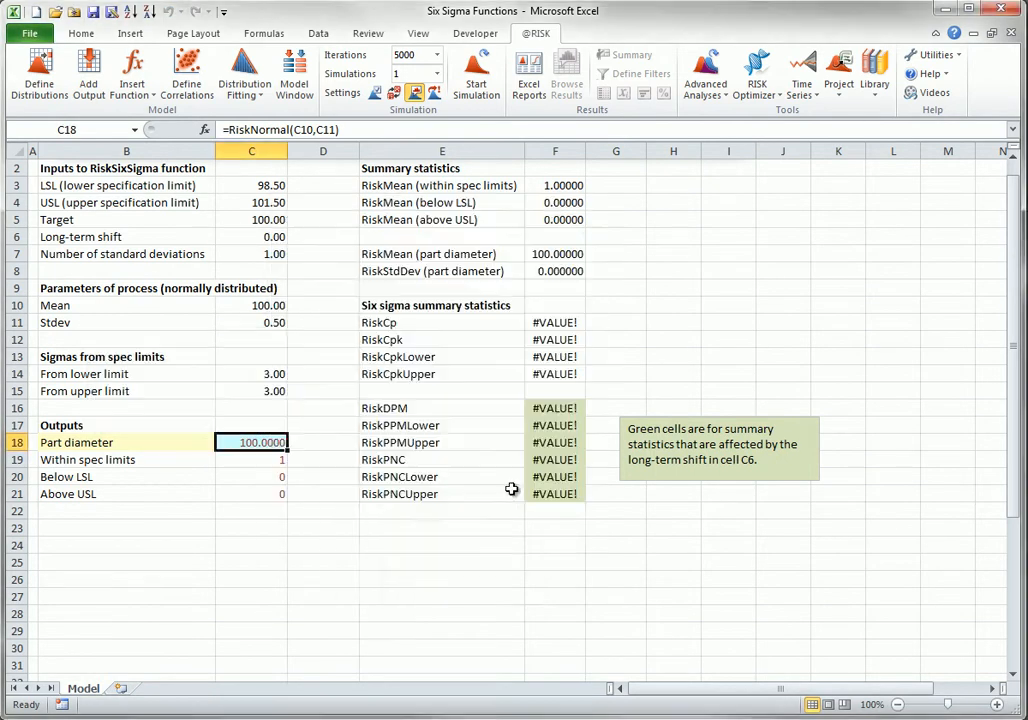
left_click(262, 254)
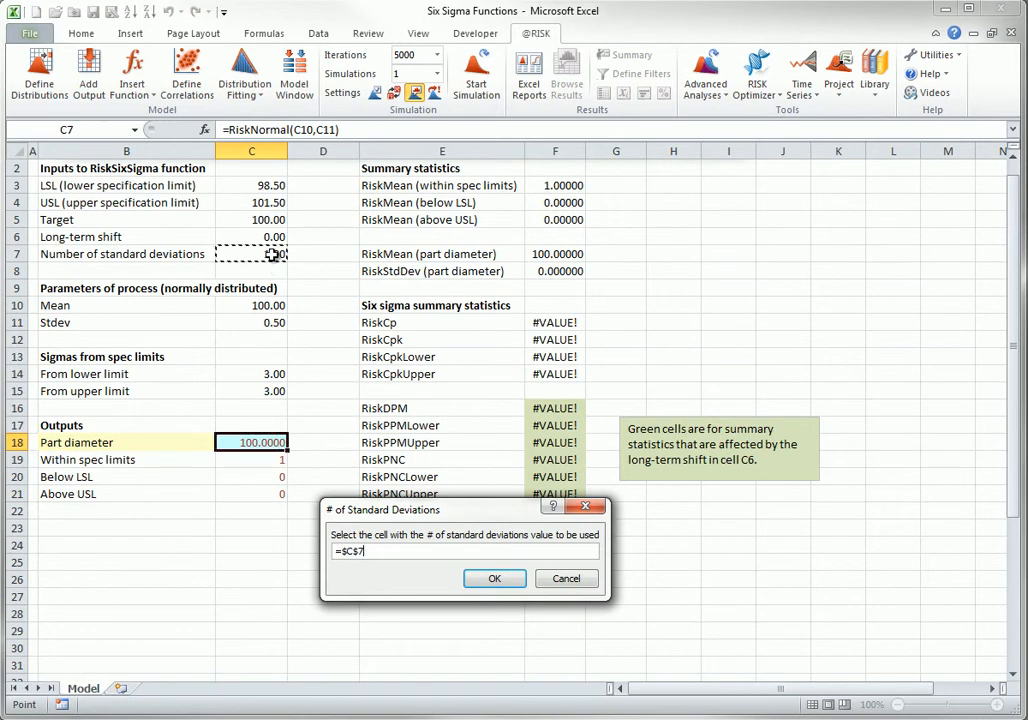
left_click(495, 578)
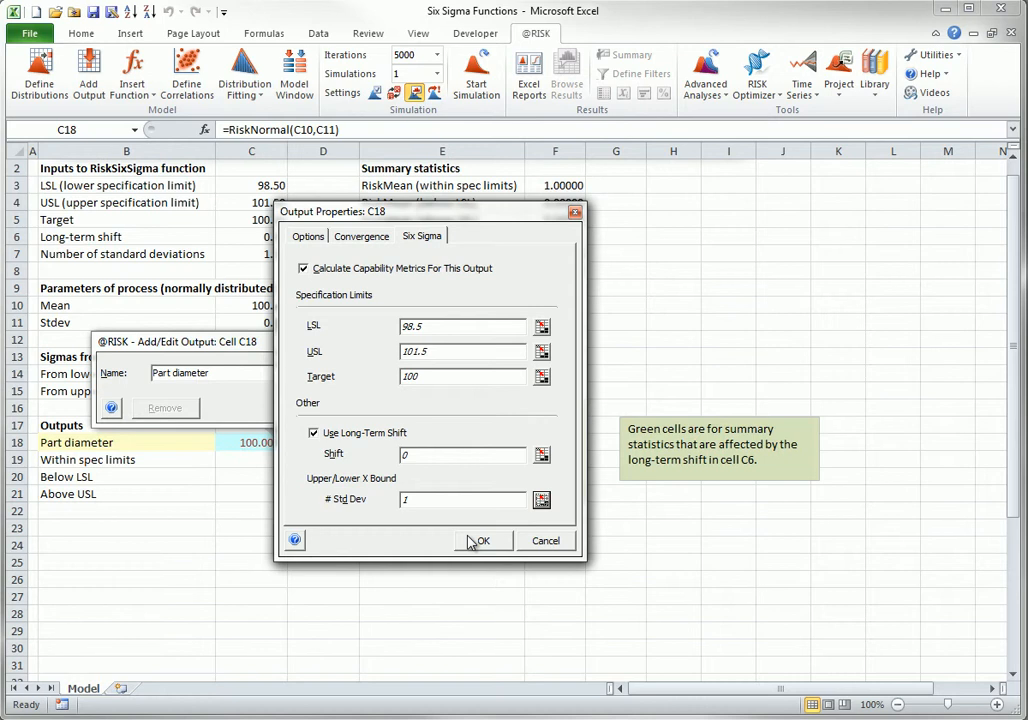
Apply the Six Sigma properties and output definition to C18, and inspect the cell's formula without changing it
left_click(476, 541)
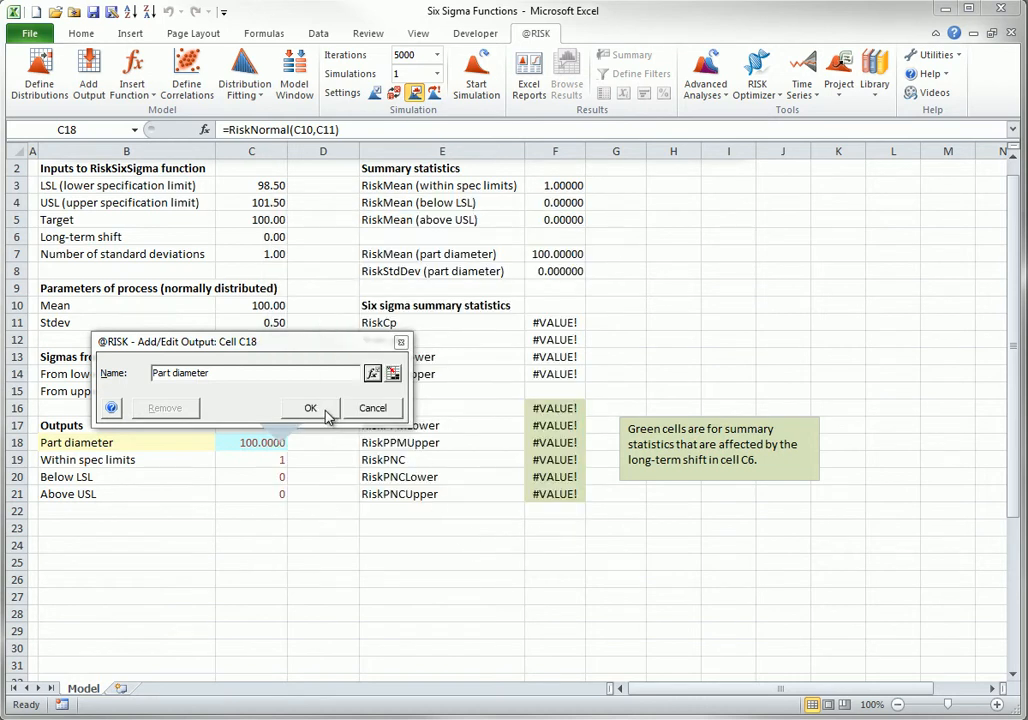
left_click(310, 408)
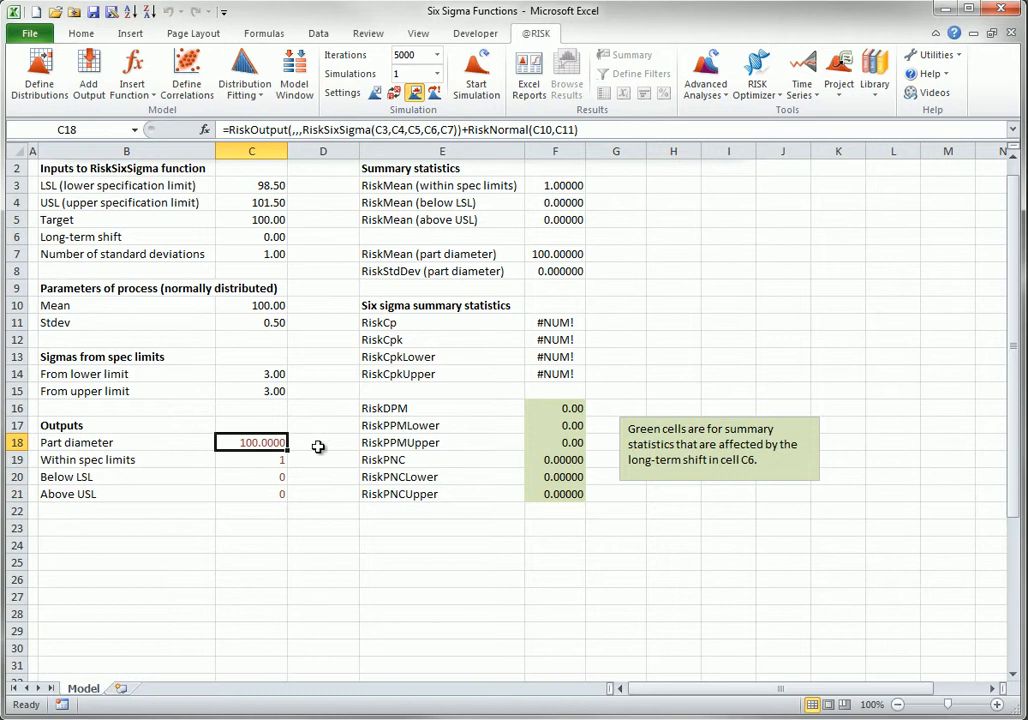
double_click(268, 437)
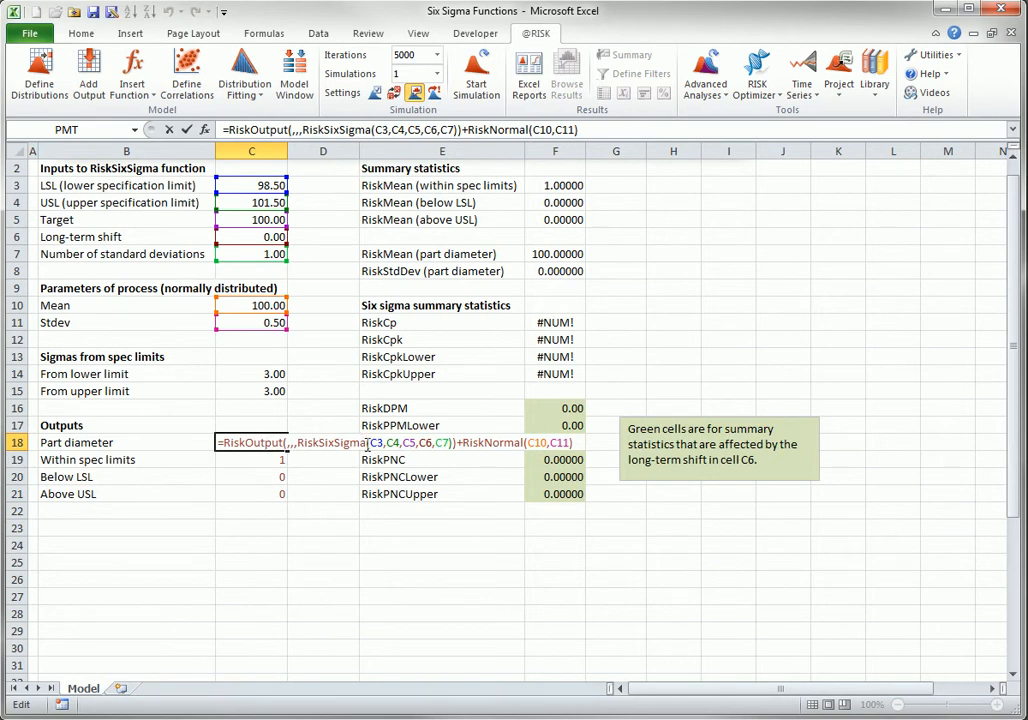
key("Escape")
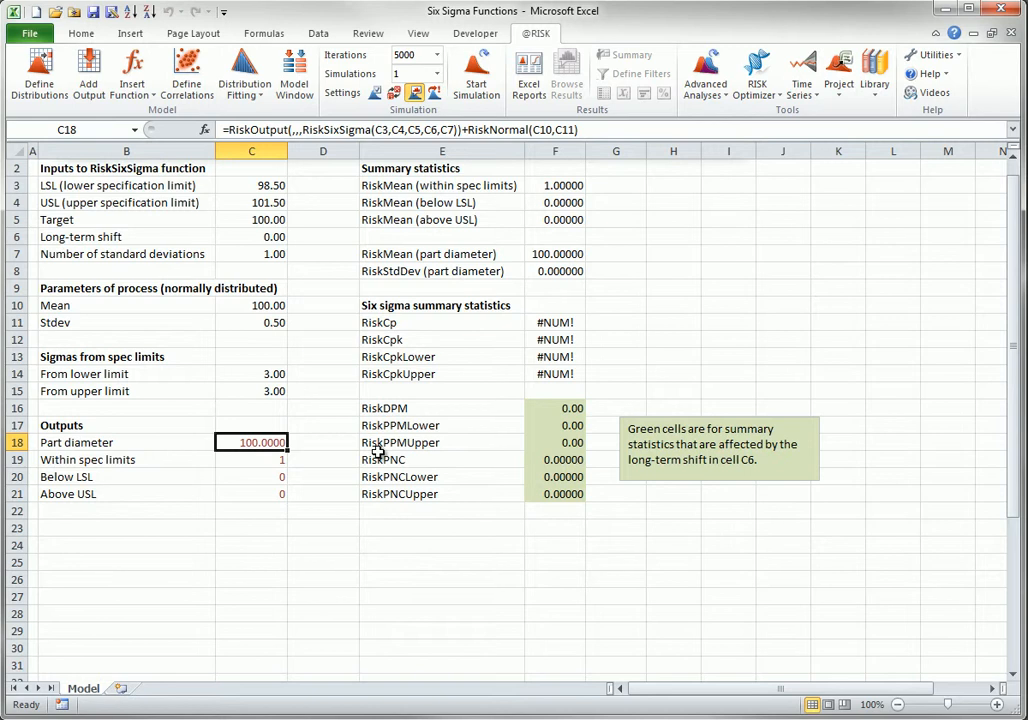
Run the simulation, move the part diameter graph's delimiters to the LSL of 98.5 and USL of 101.5, and close the graph
left_click(478, 75)
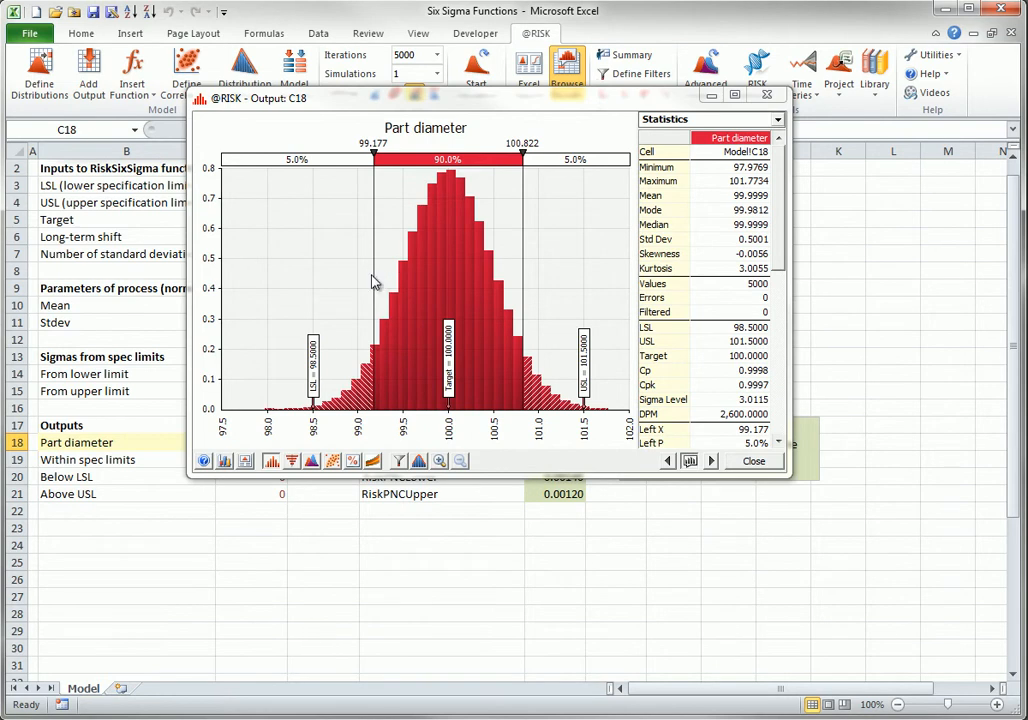
left_click_drag(373, 275, 313, 284)
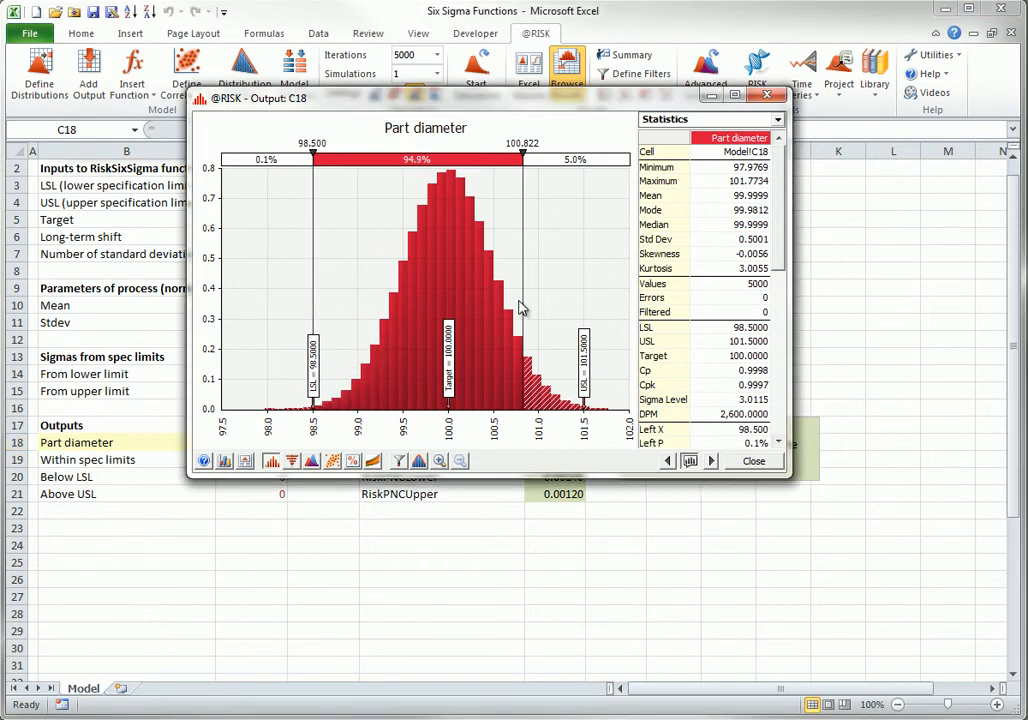
left_click_drag(522, 308, 583, 308)
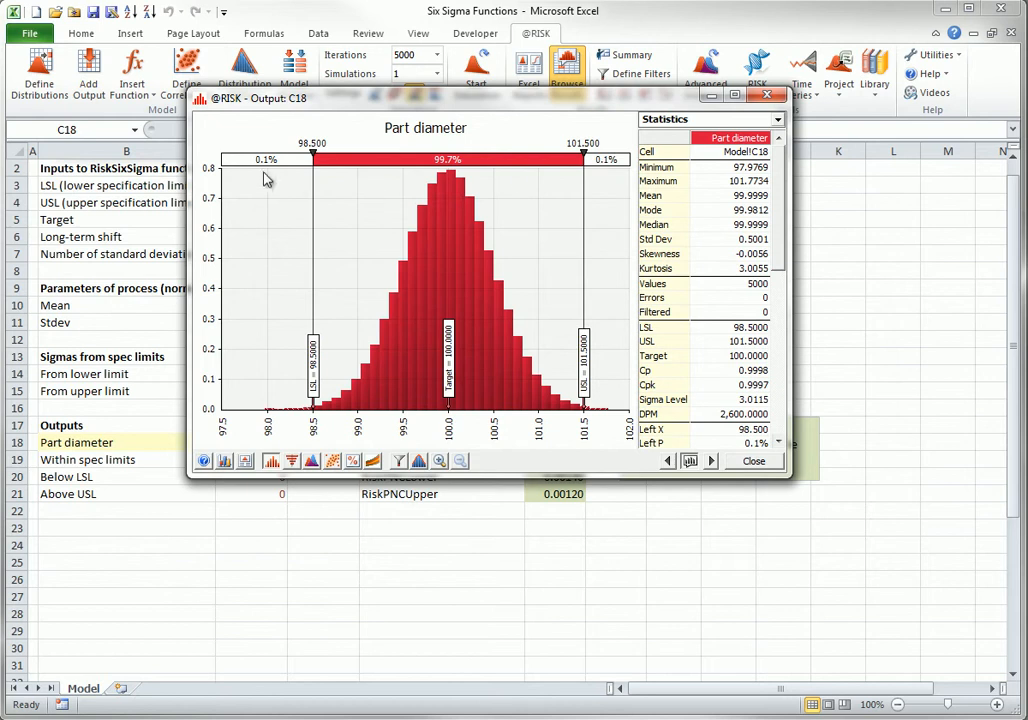
left_click(755, 462)
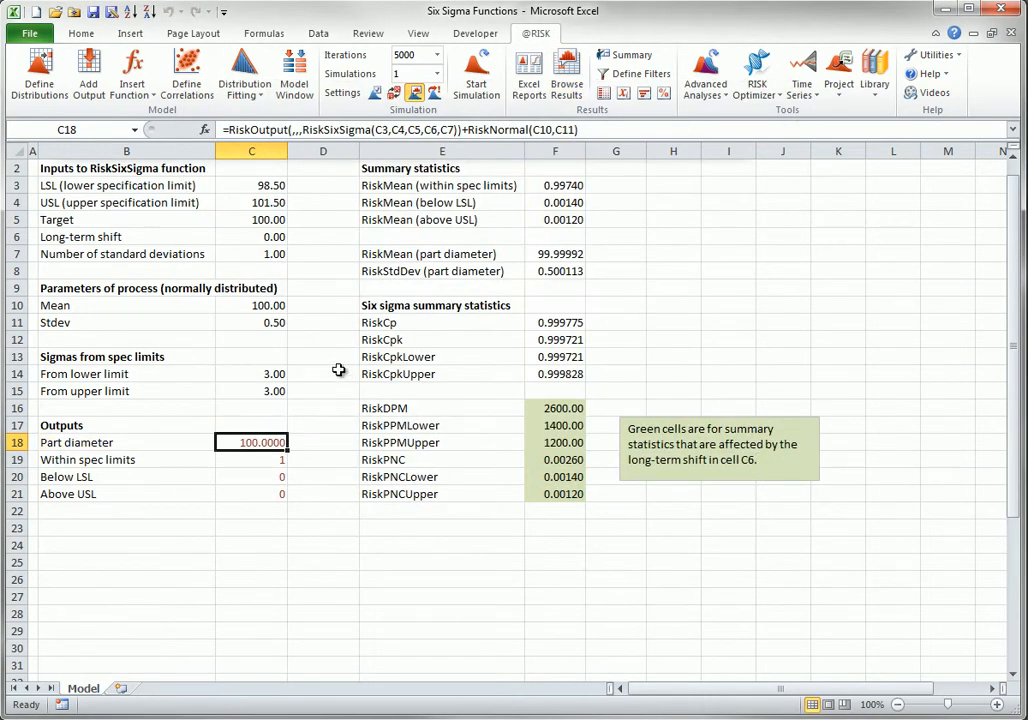
Set the process mean in C10 to 100.5 and the standard deviation in C11 to 0.75
left_click(272, 305)
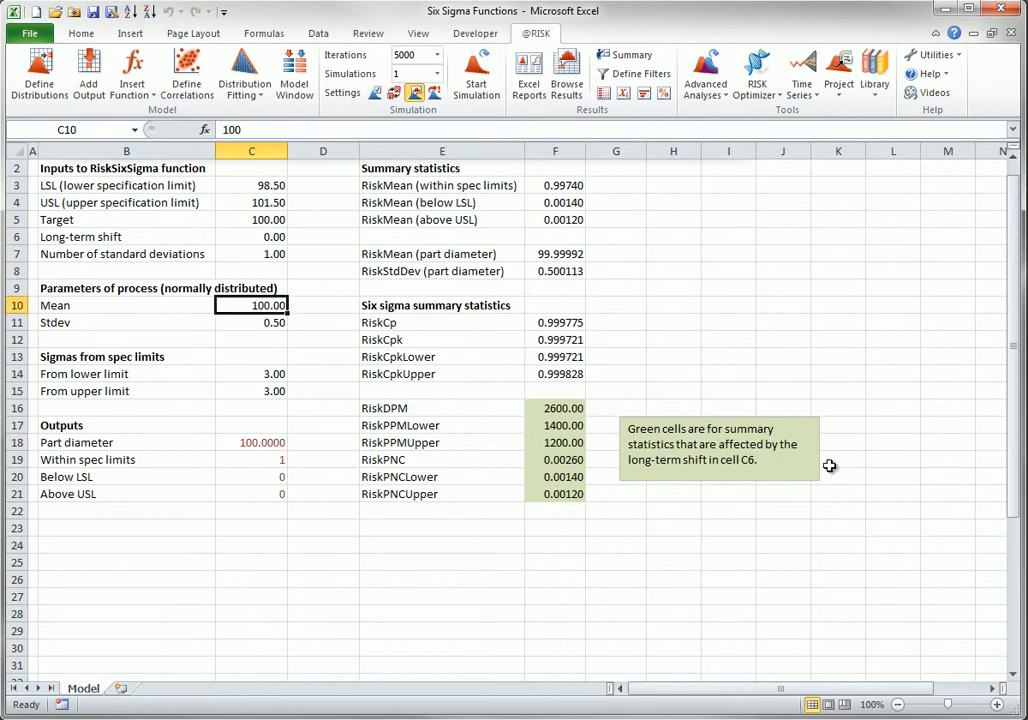
type("100.")
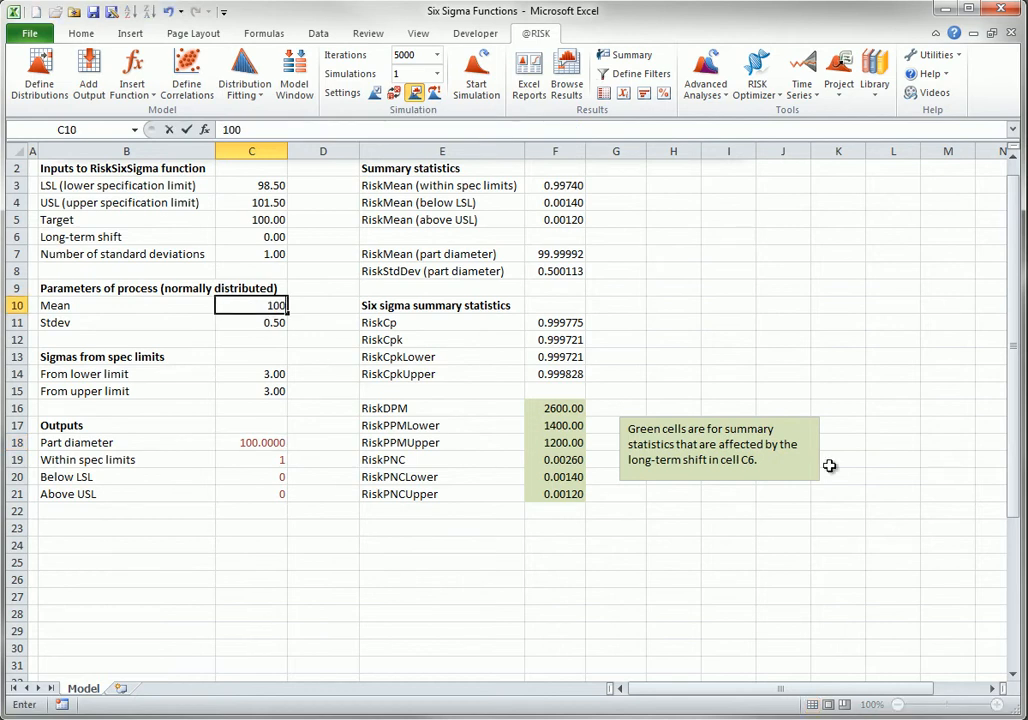
type("5")
key("Return")
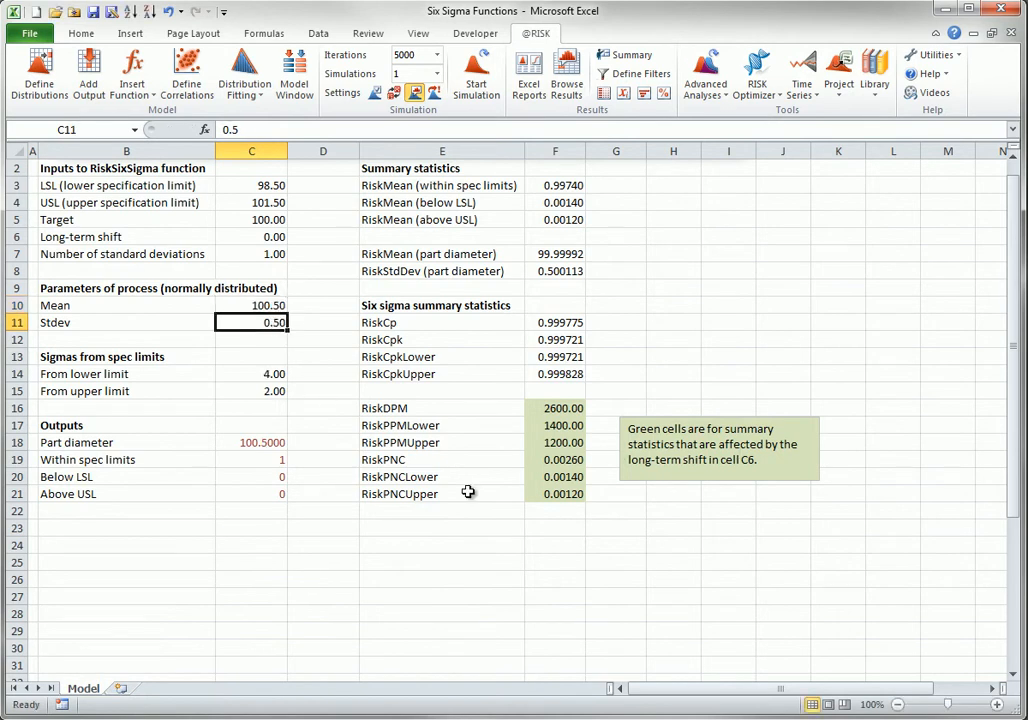
type(".75")
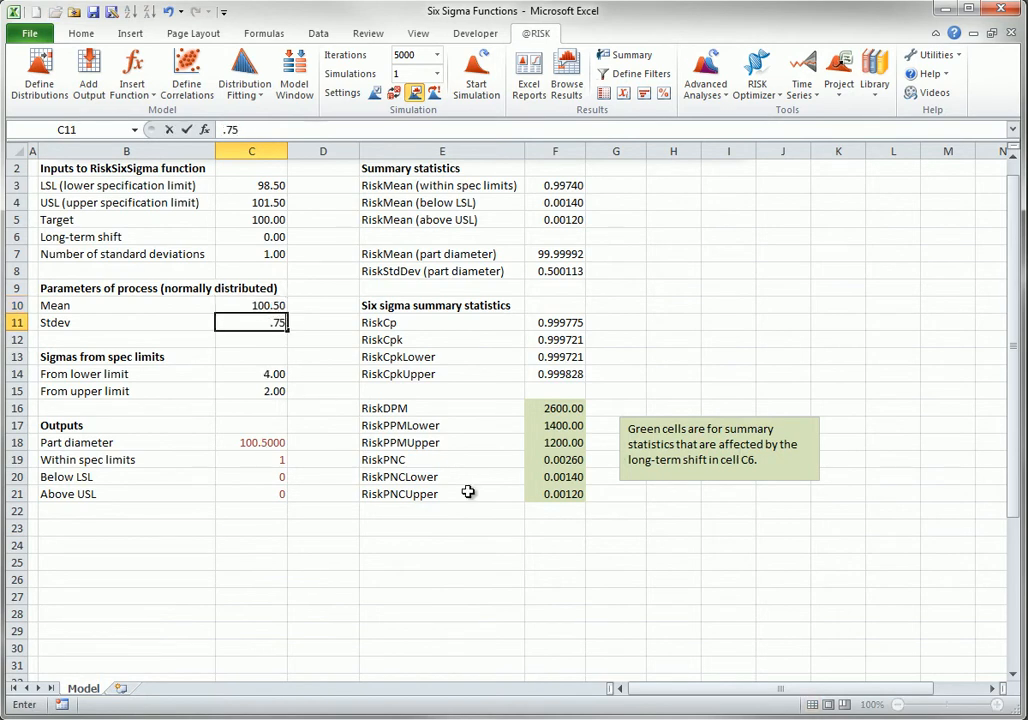
left_click(370, 525)
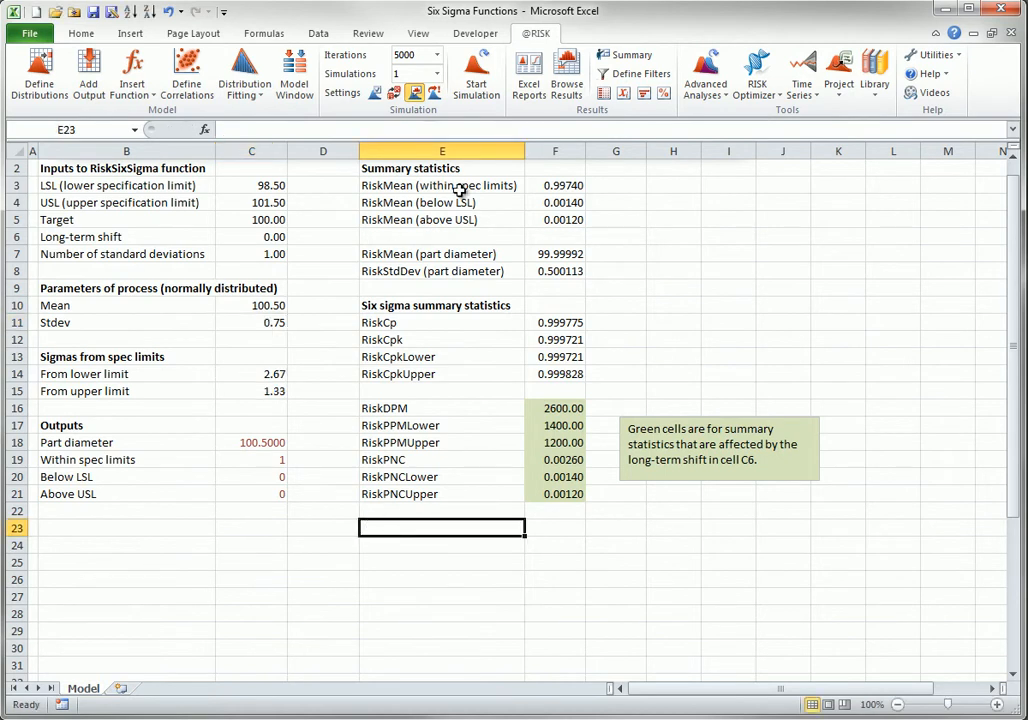
Rerun the simulation, review the part diameter graph and its statistics, and close the results window
left_click(463, 68)
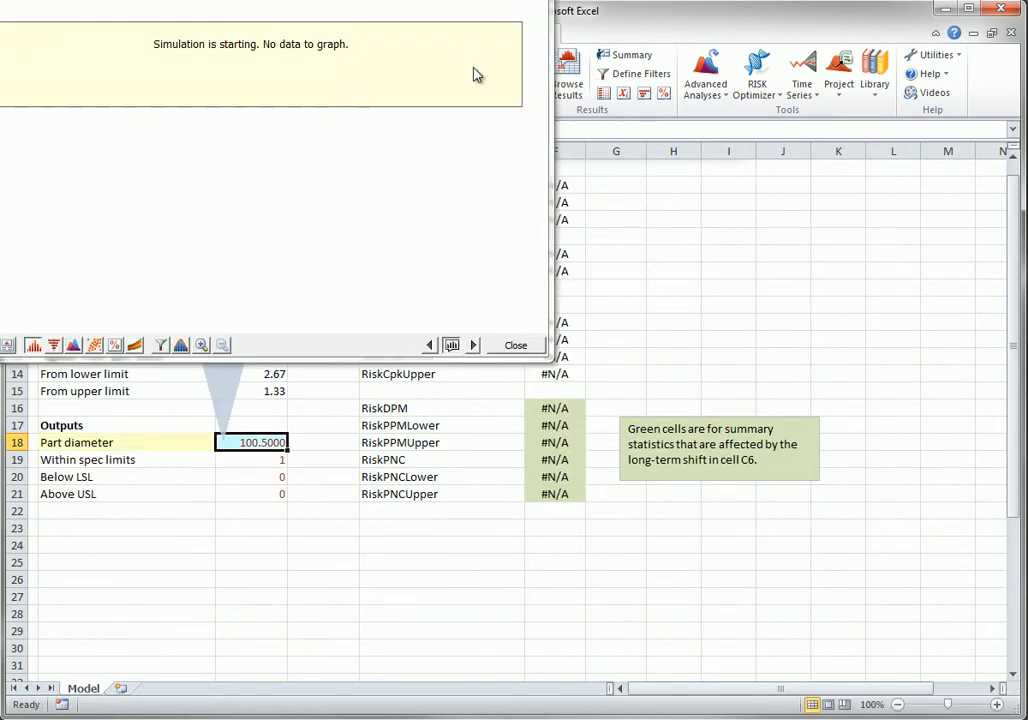
left_click_drag(218, 1, 477, 110)
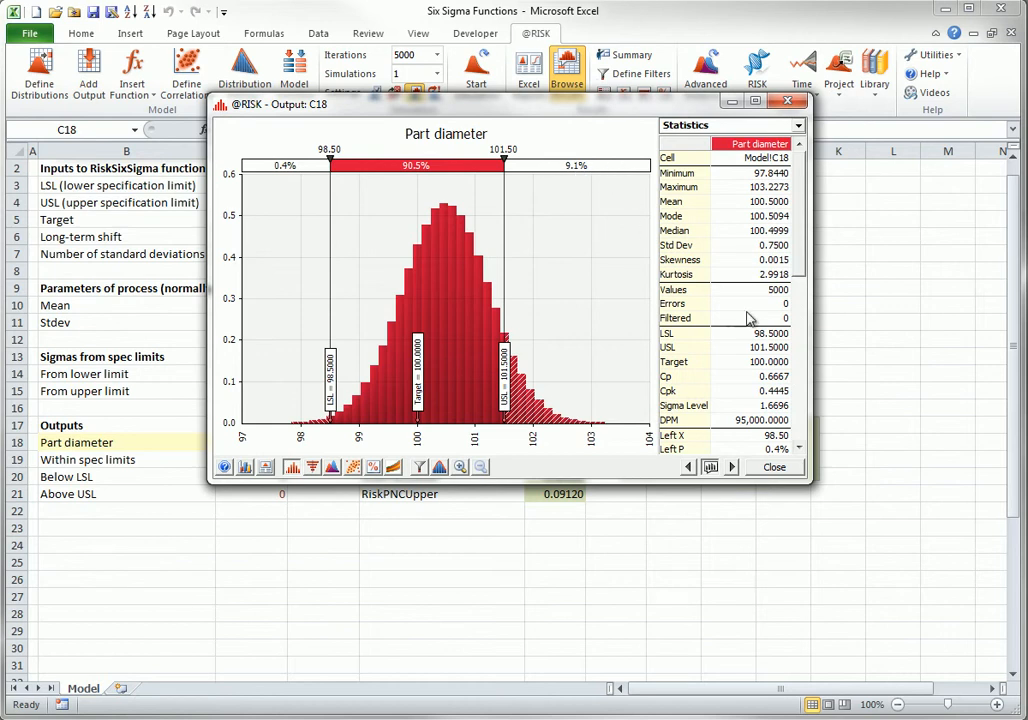
left_click(774, 467)
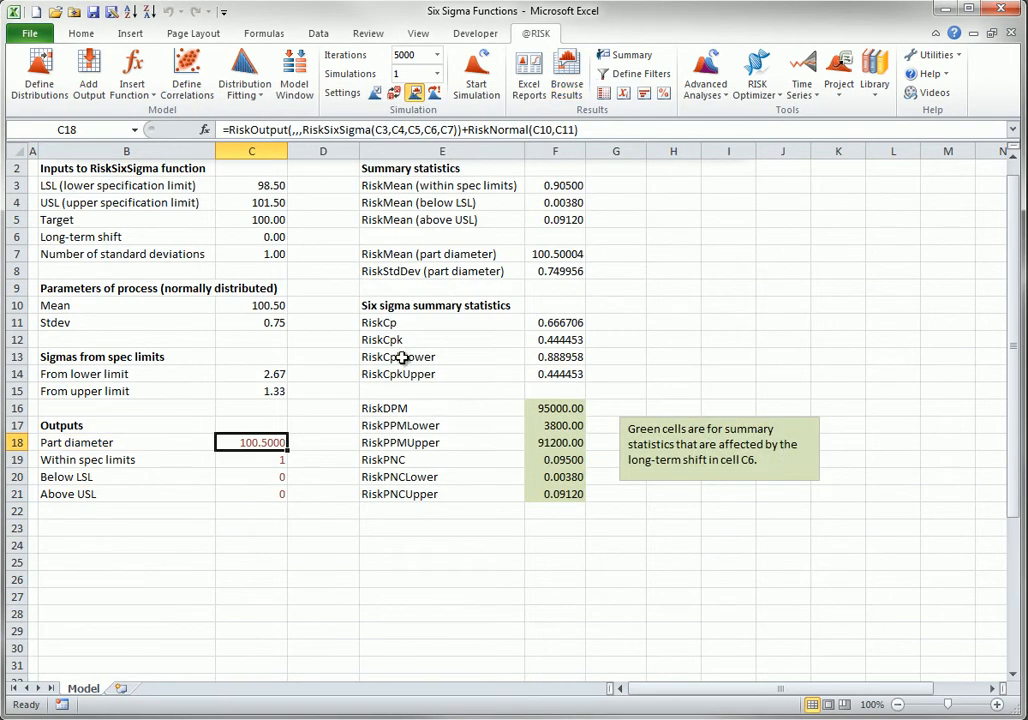
Set the process mean to 100 and the standard deviation to 0.5, and rerun the simulation, closing its results graph
left_click(270, 305)
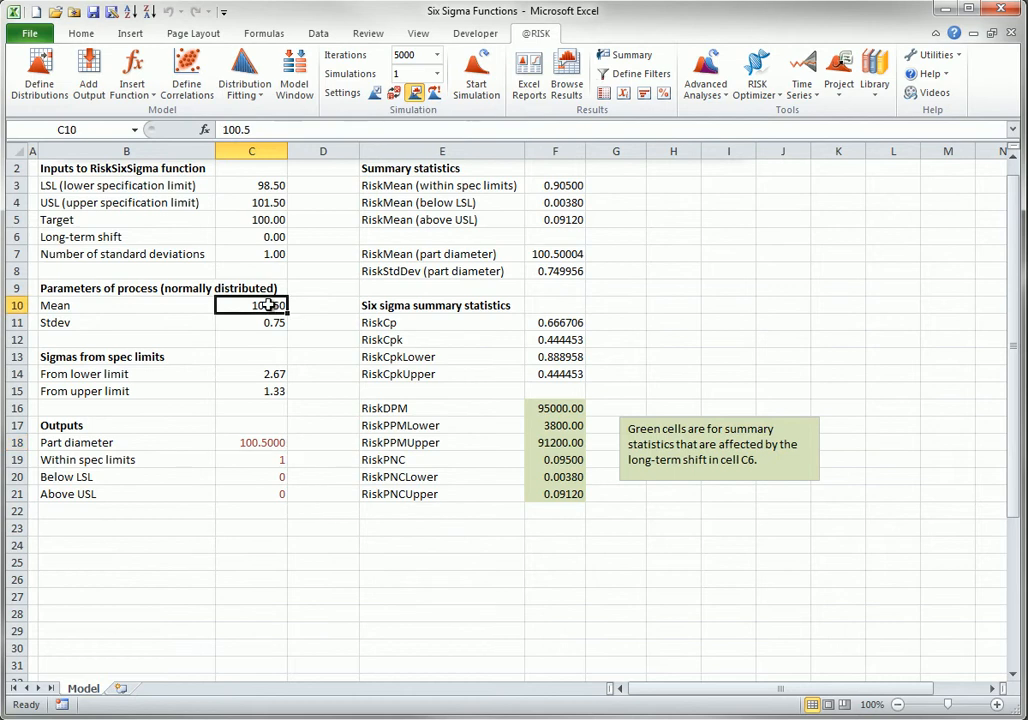
type("100")
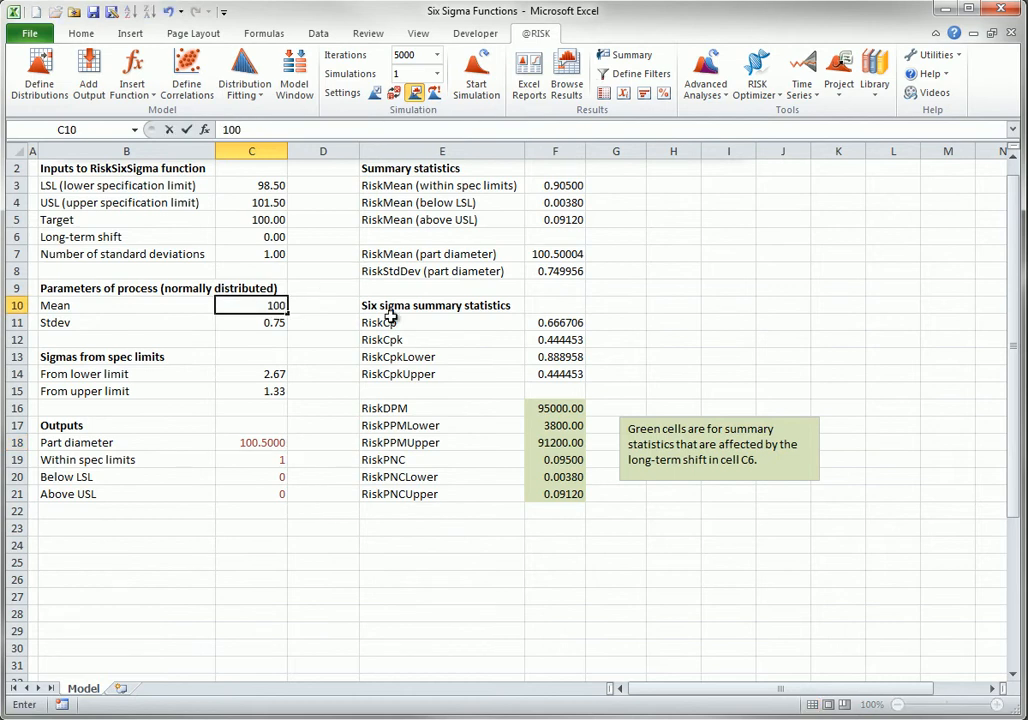
left_click(270, 323)
type(".5")
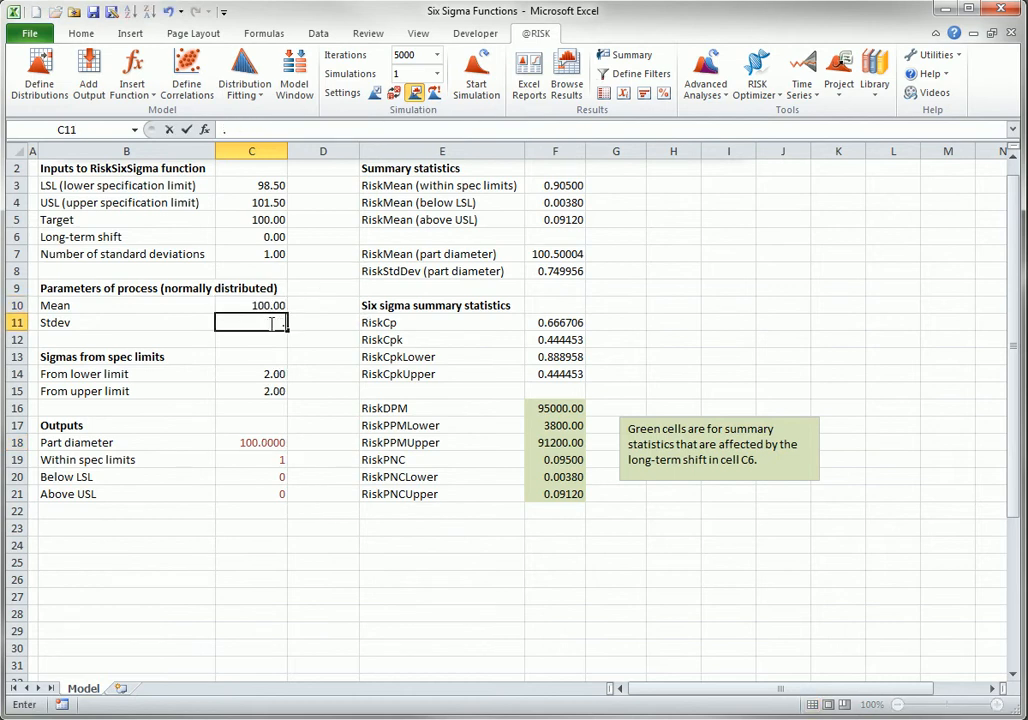
left_click(312, 464)
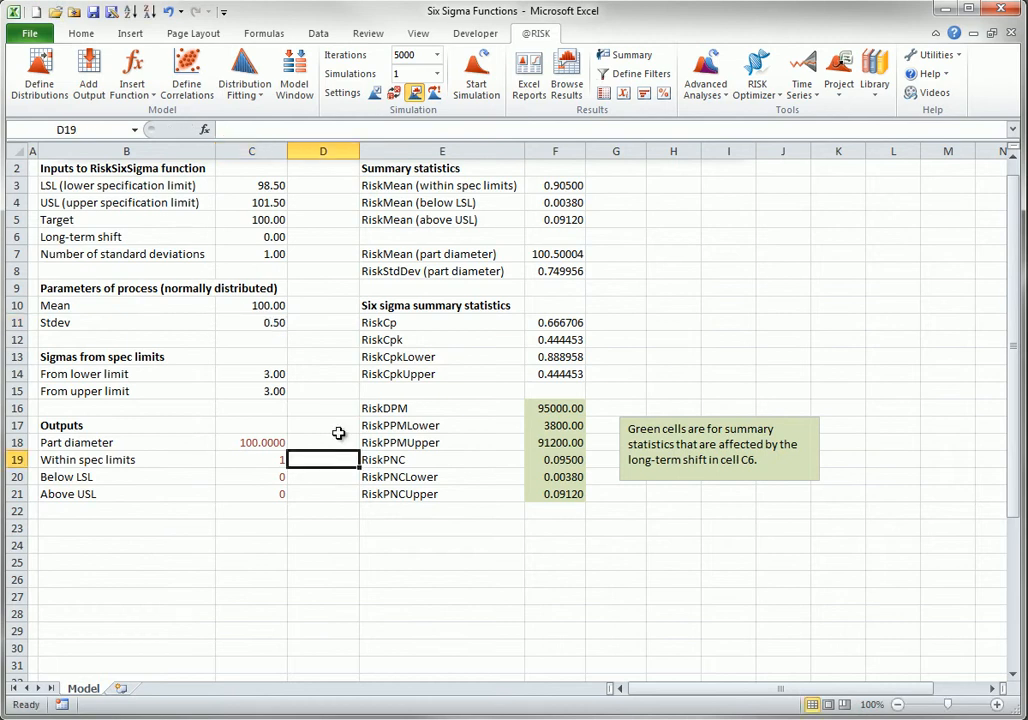
left_click(476, 75)
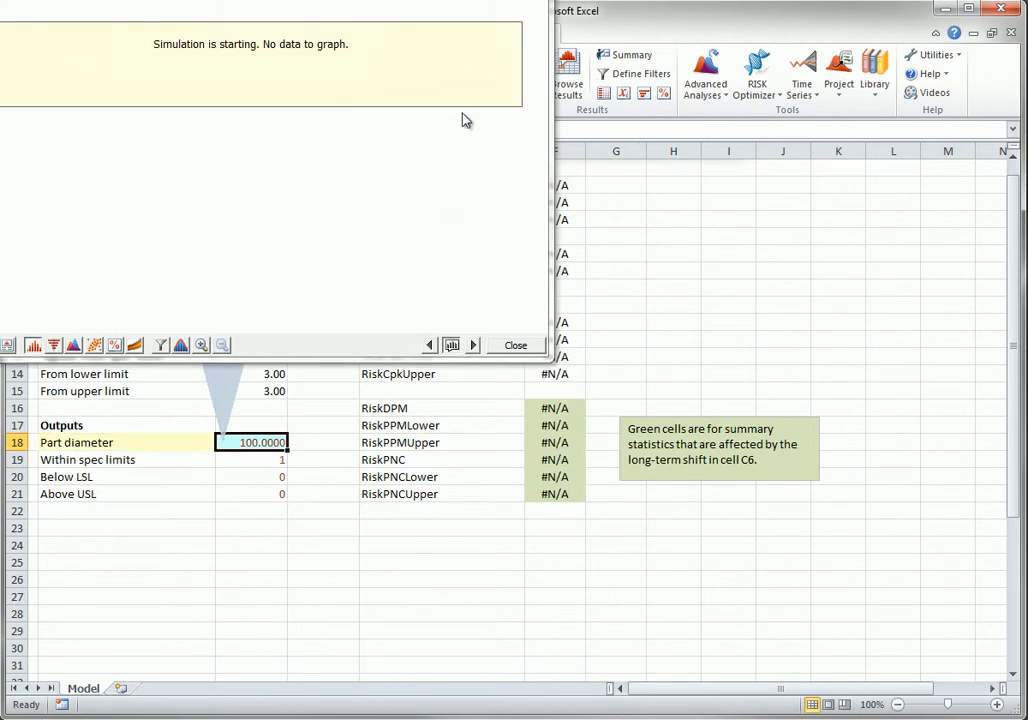
left_click(513, 347)
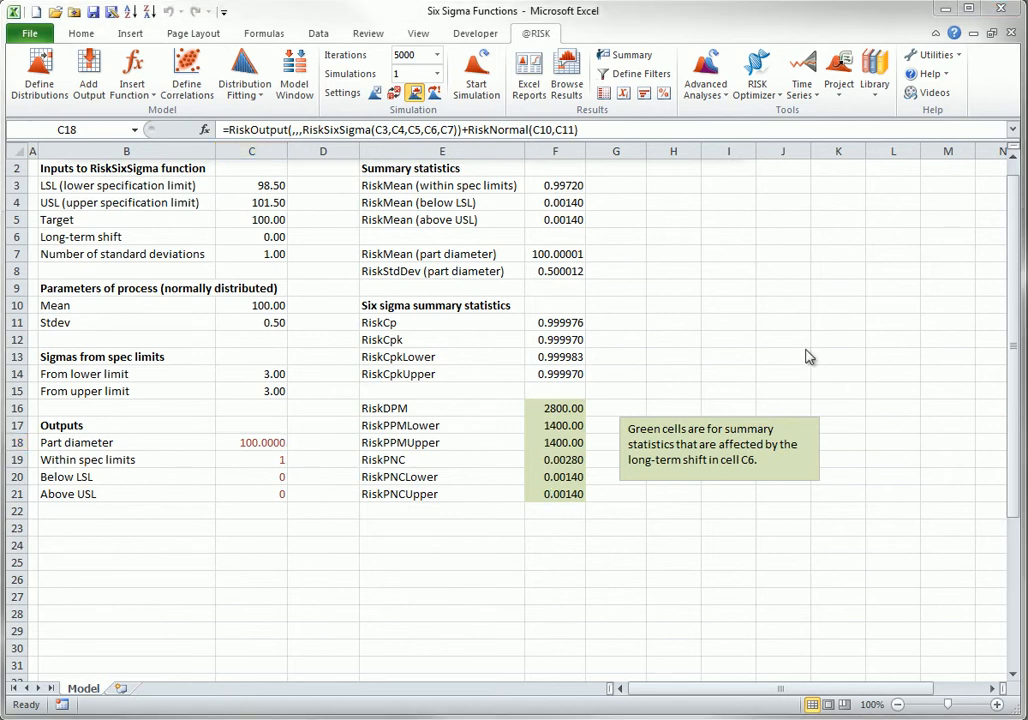
Inspect the RiskMean formulas for within spec limits, below LSL and above USL in F3:F5 without changing them
left_click(562, 188)
double_click(575, 188)
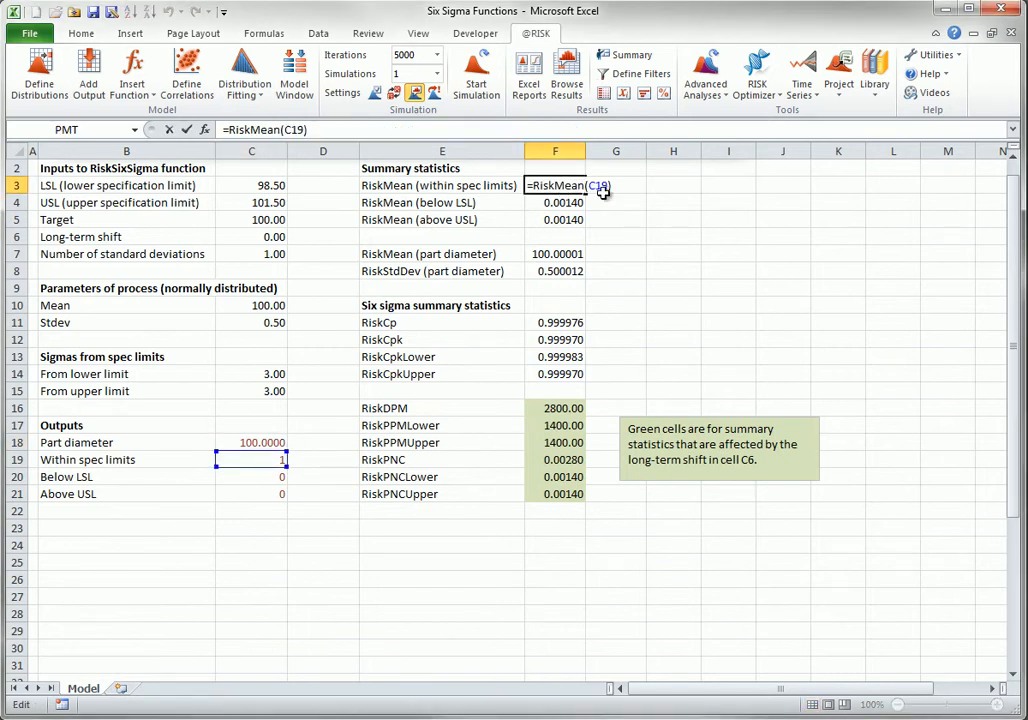
key("Return")
double_click(557, 203)
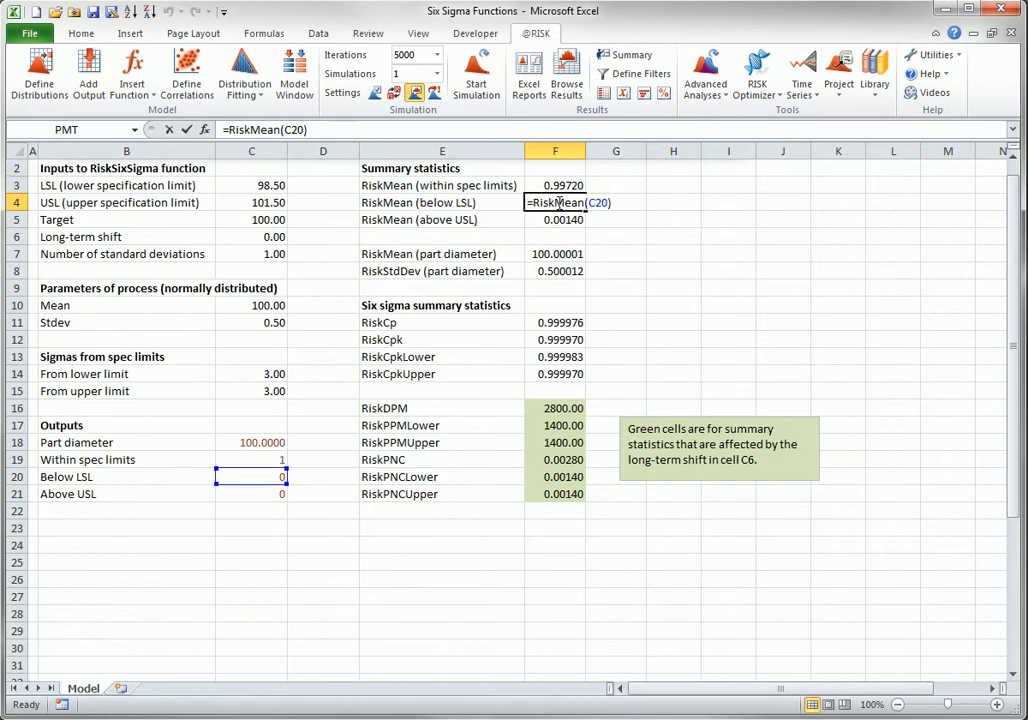
left_click(567, 220)
double_click(567, 220)
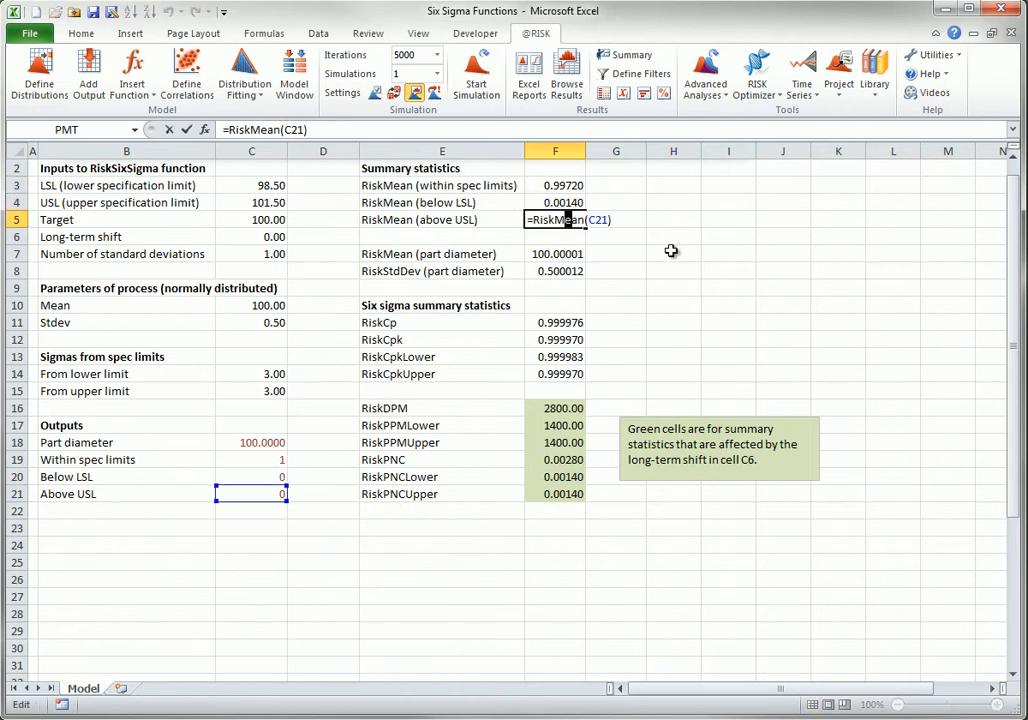
key("Escape")
Inspect the part diameter's RiskMean, RiskStdDev and RiskCp formulas in F7, F8 and F11 without changing them
left_click(531, 254)
double_click(529, 254)
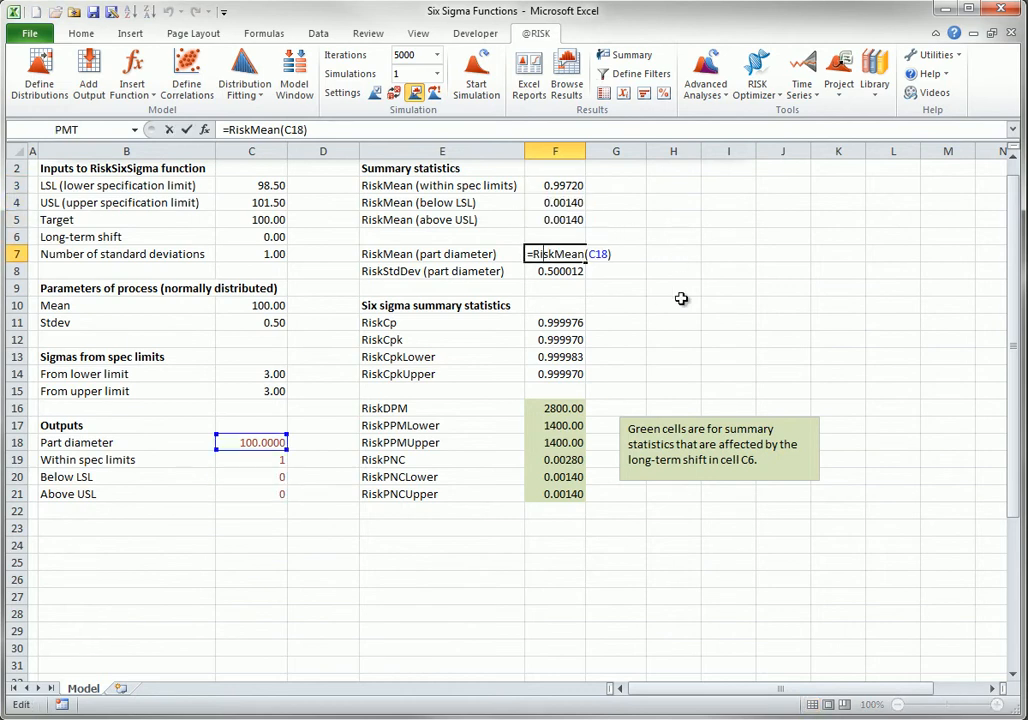
key("Escape")
double_click(551, 271)
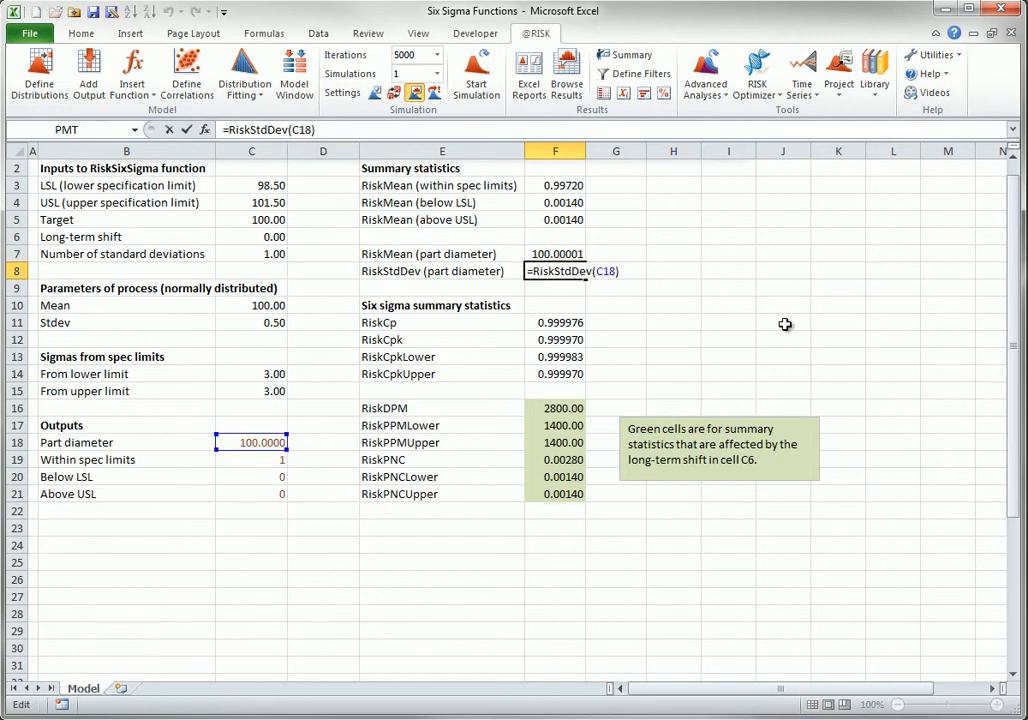
key("Escape")
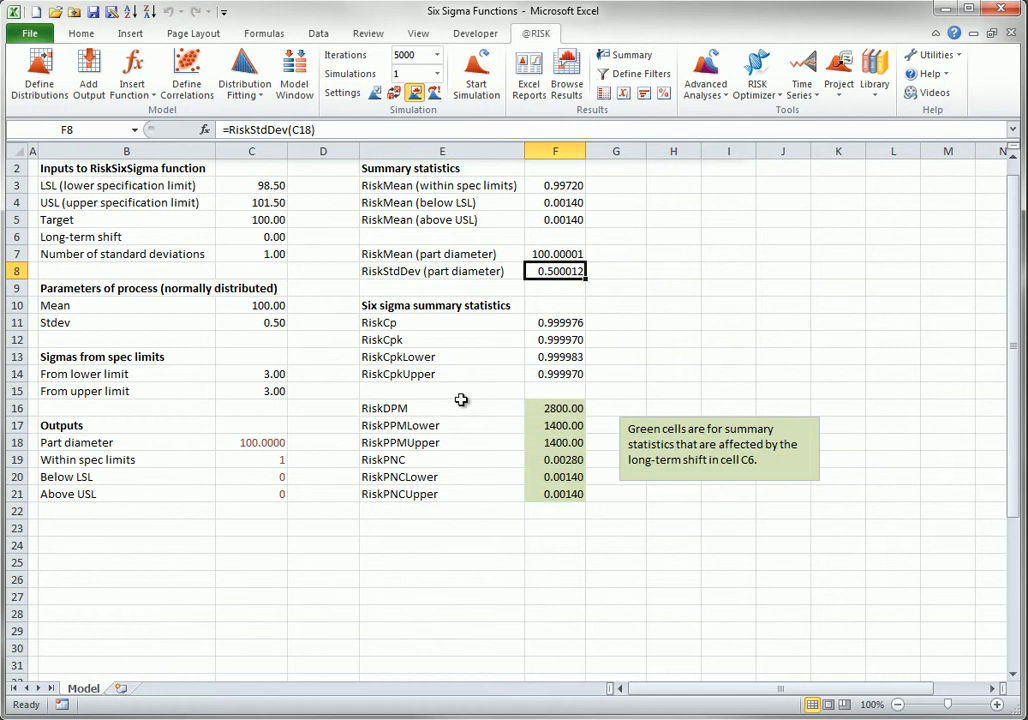
double_click(553, 323)
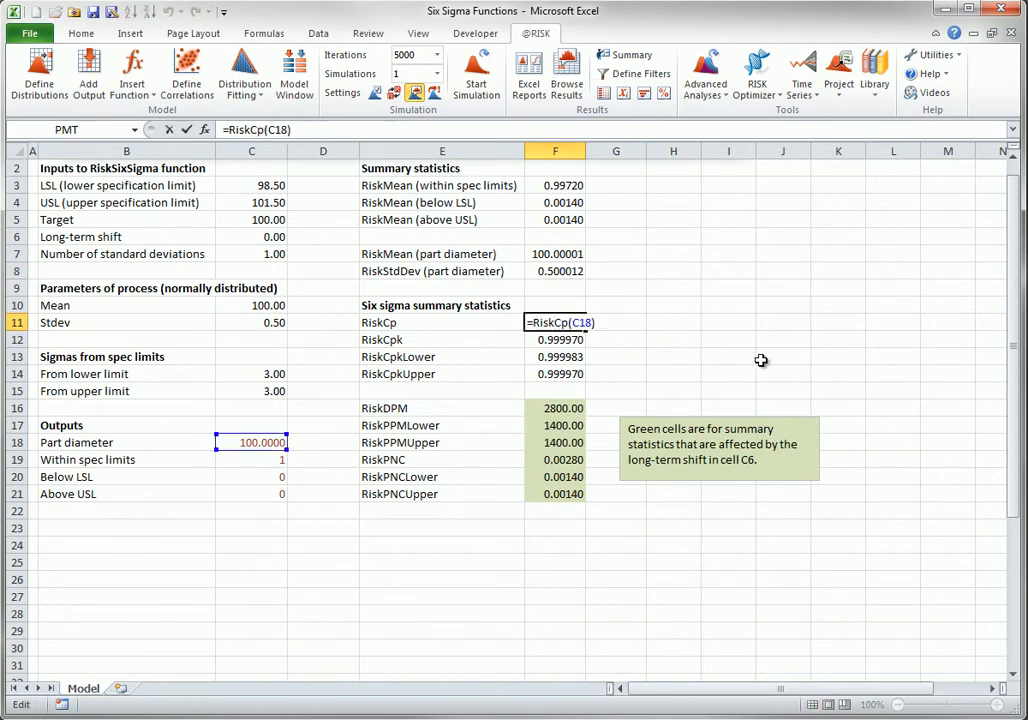
key("Escape")
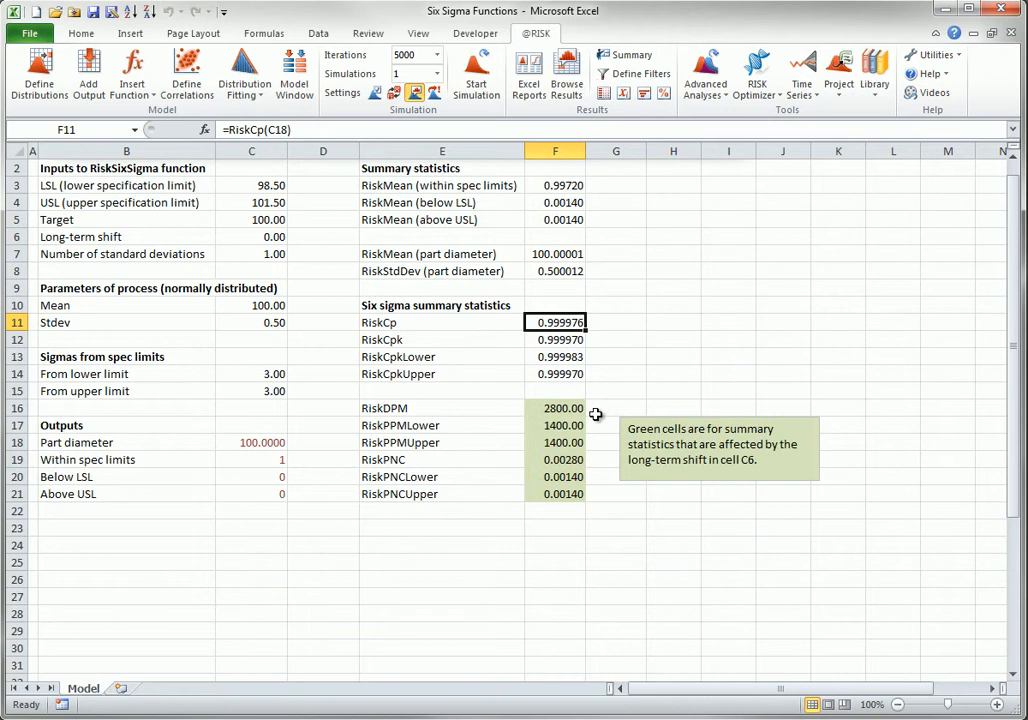
Set the process mean in C10 to 100.5 and rerun the simulation, closing its results graph
left_click(232, 305)
type("1")
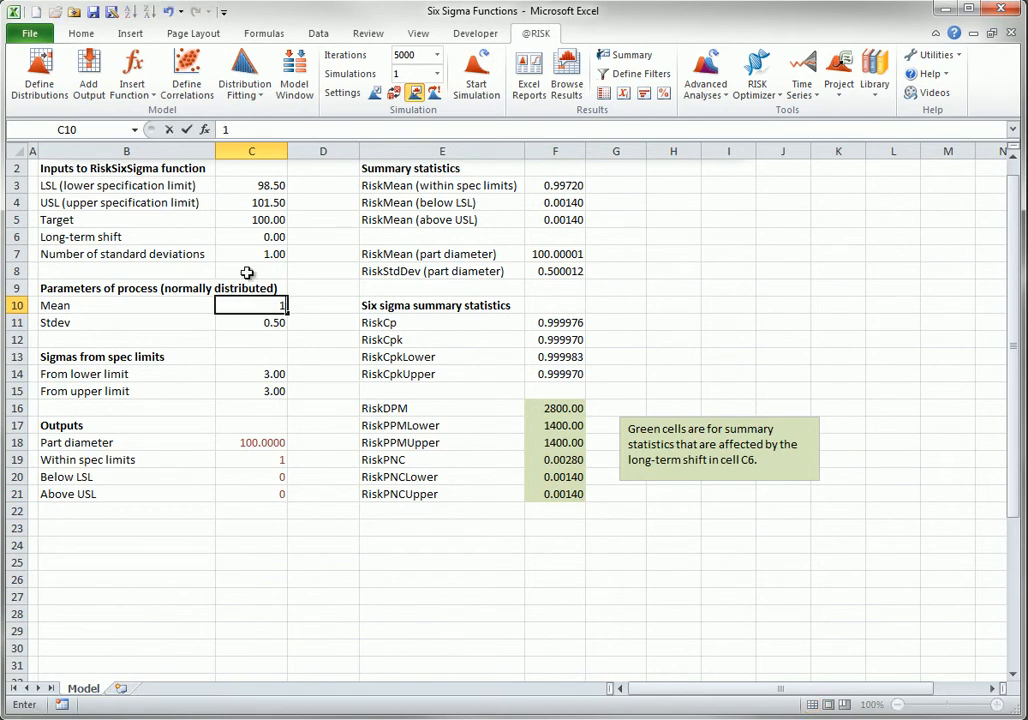
type("00.5")
left_click(321, 323)
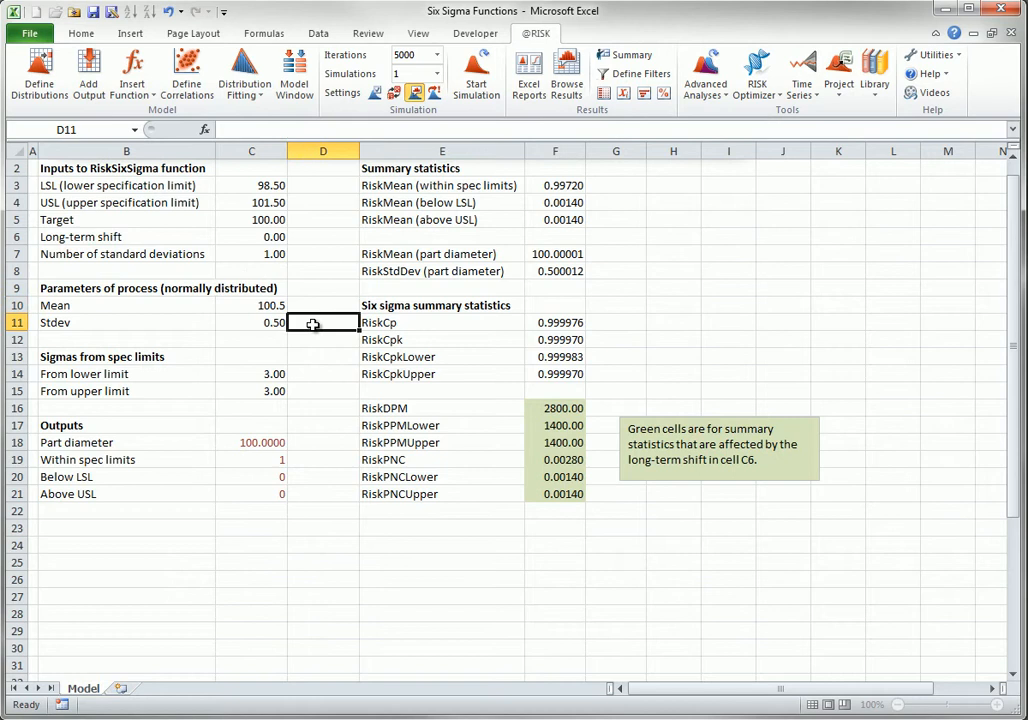
left_click(476, 75)
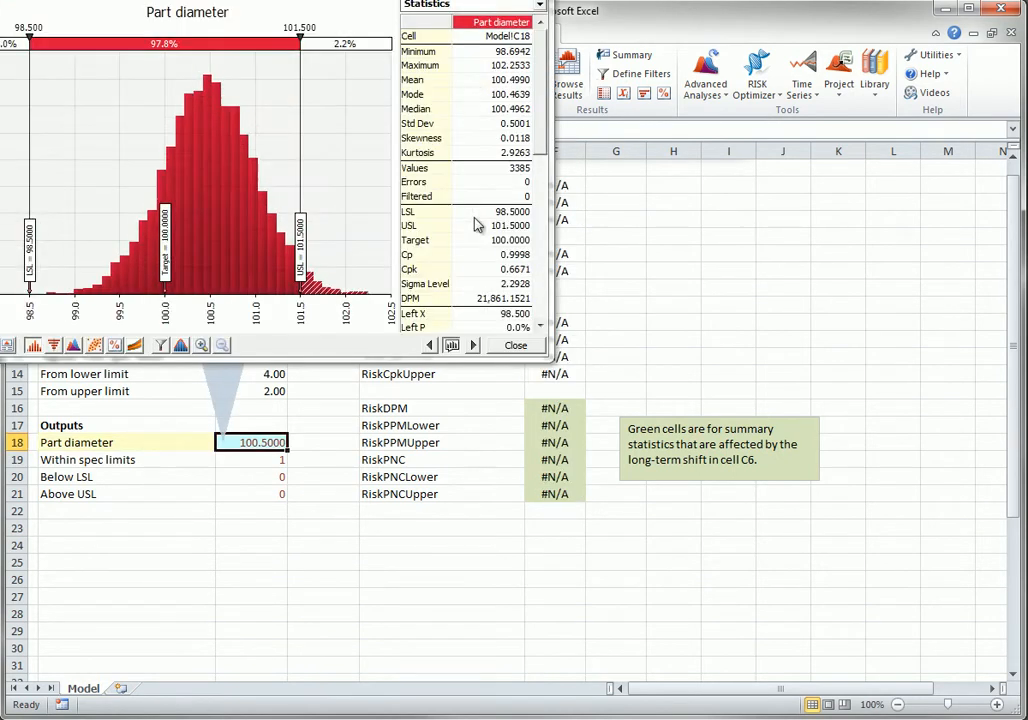
left_click(514, 346)
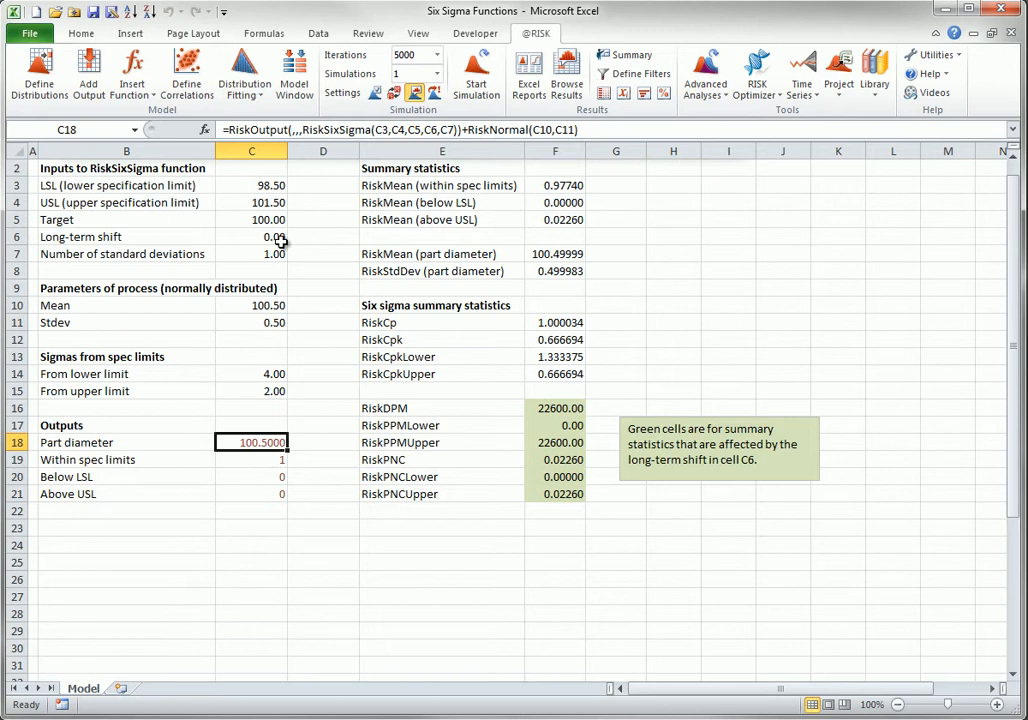
Set the process mean in C10 to 100 and the standard deviation in C11 to 0.25
left_click(242, 307)
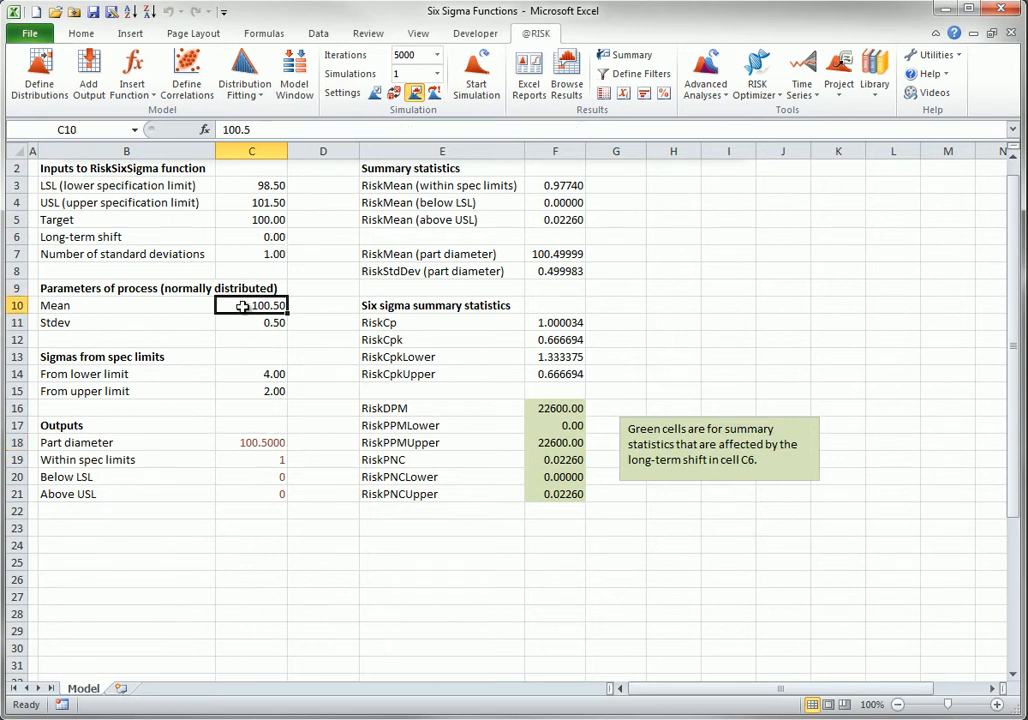
type("100")
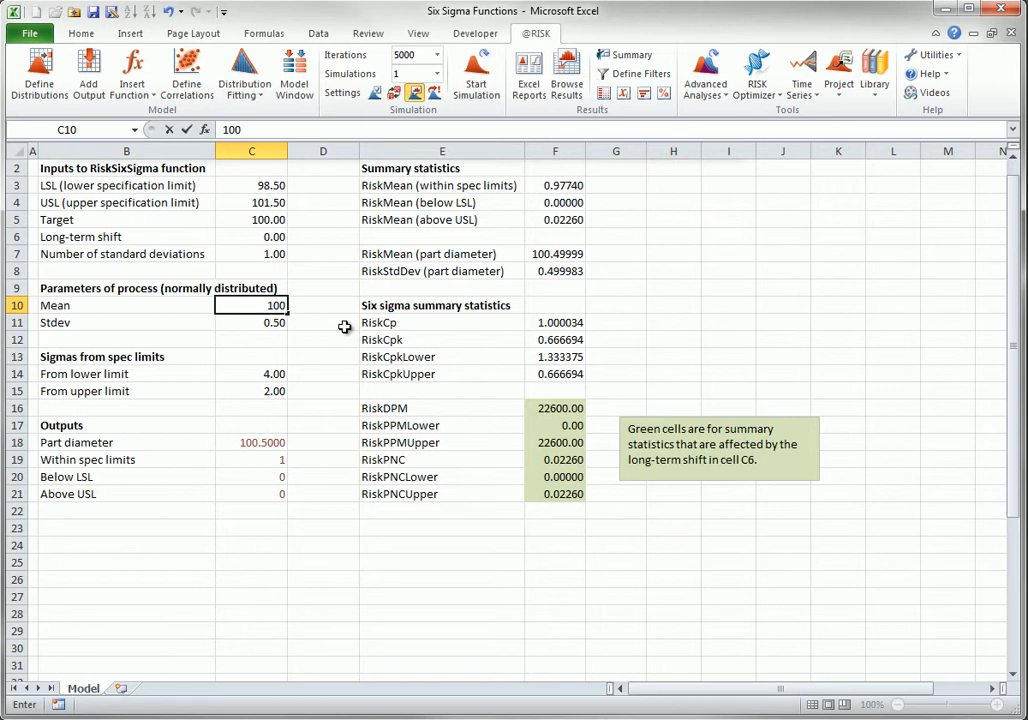
left_click(278, 328)
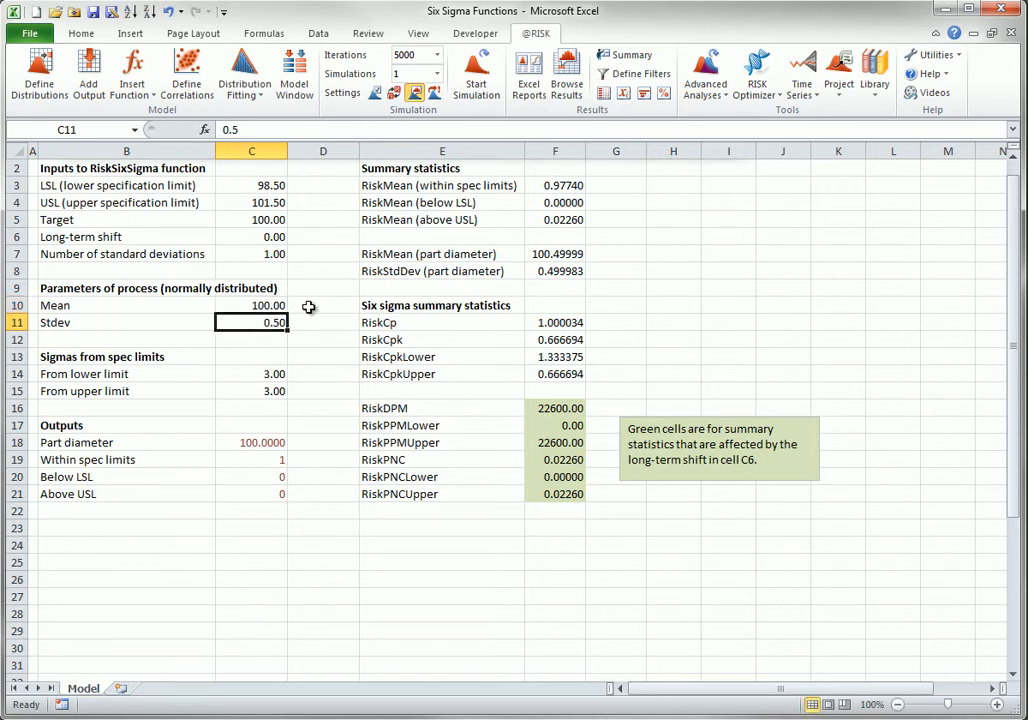
type(".25")
left_click(336, 355)
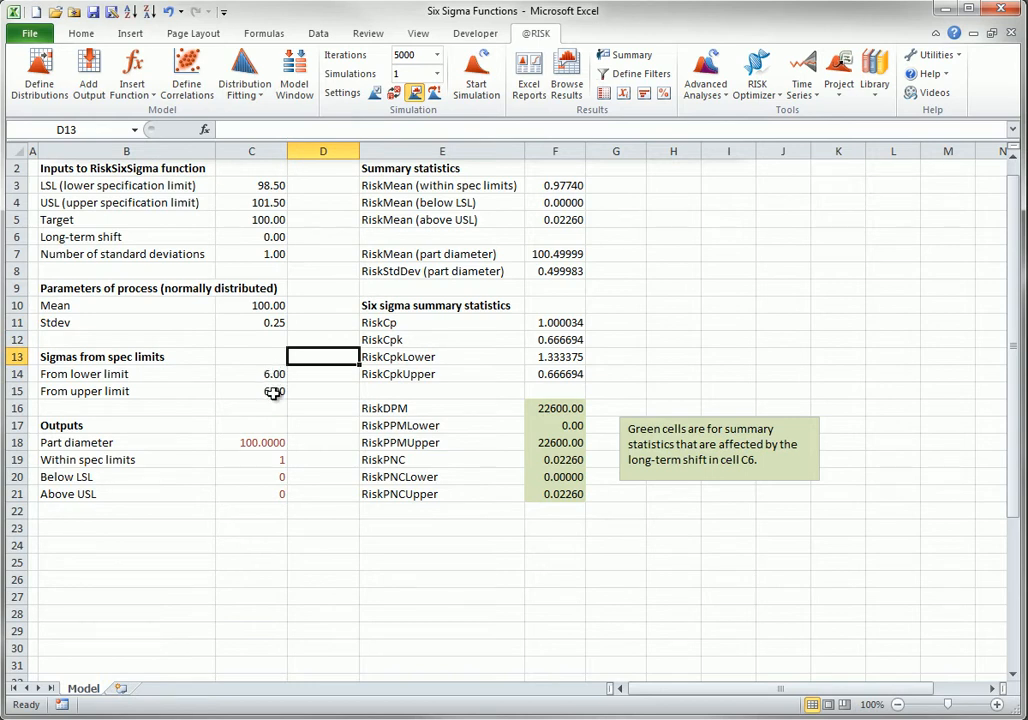
Set the long-term shift in C6 to 1.5
left_click(270, 236)
type("1.5")
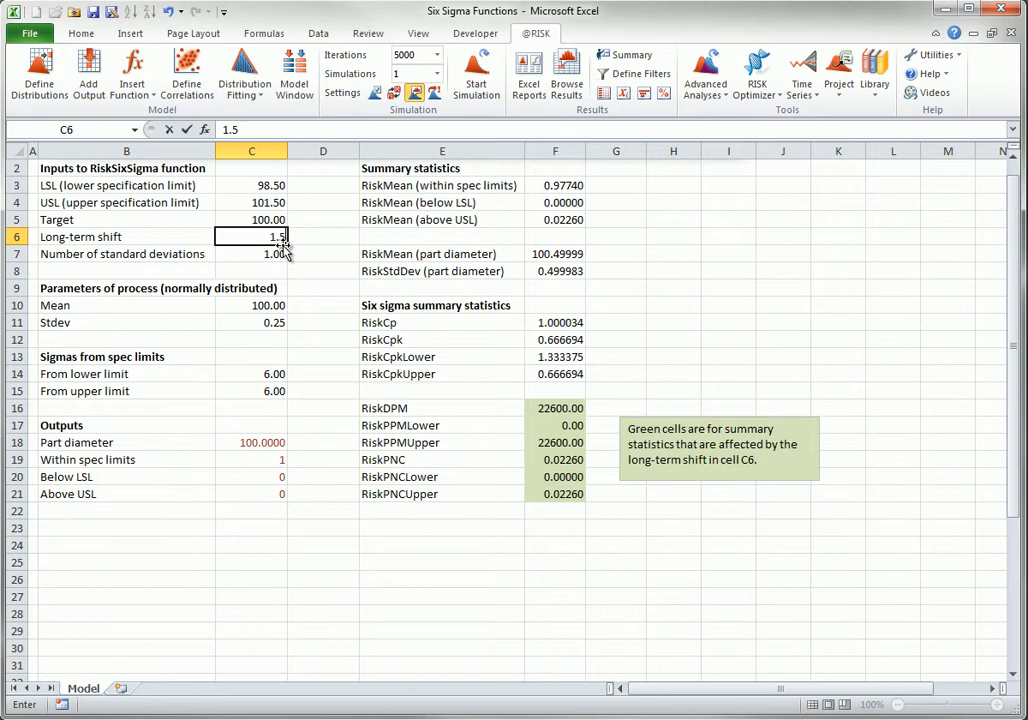
key("Return")
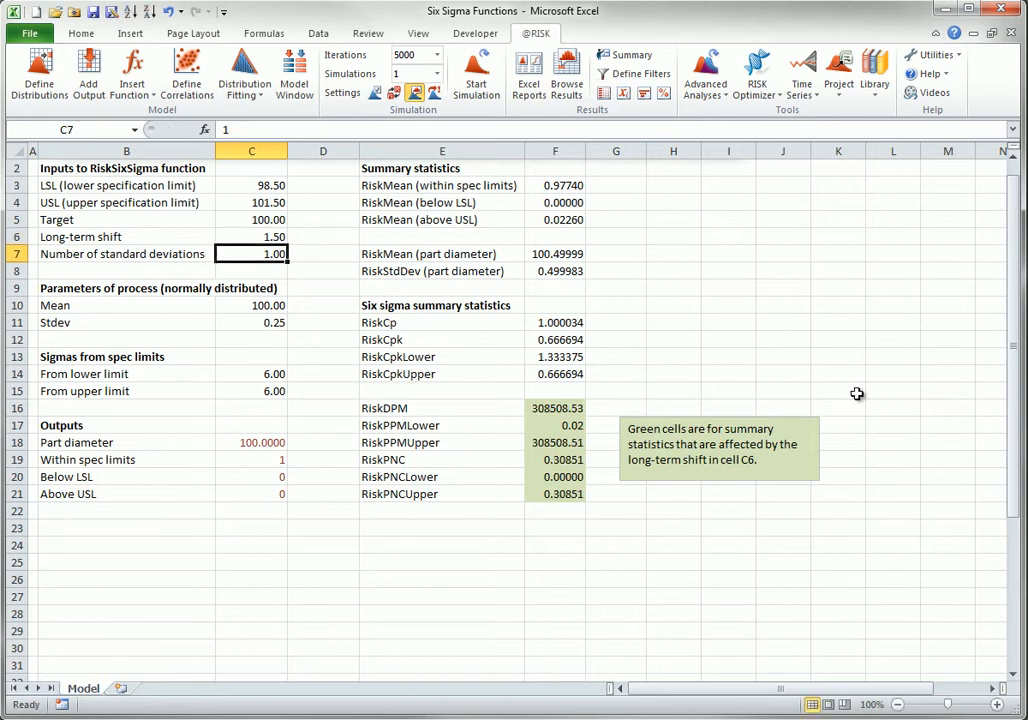
Rerun the simulation with the long-term shift applied and close the part diameter results graph
left_click(476, 74)
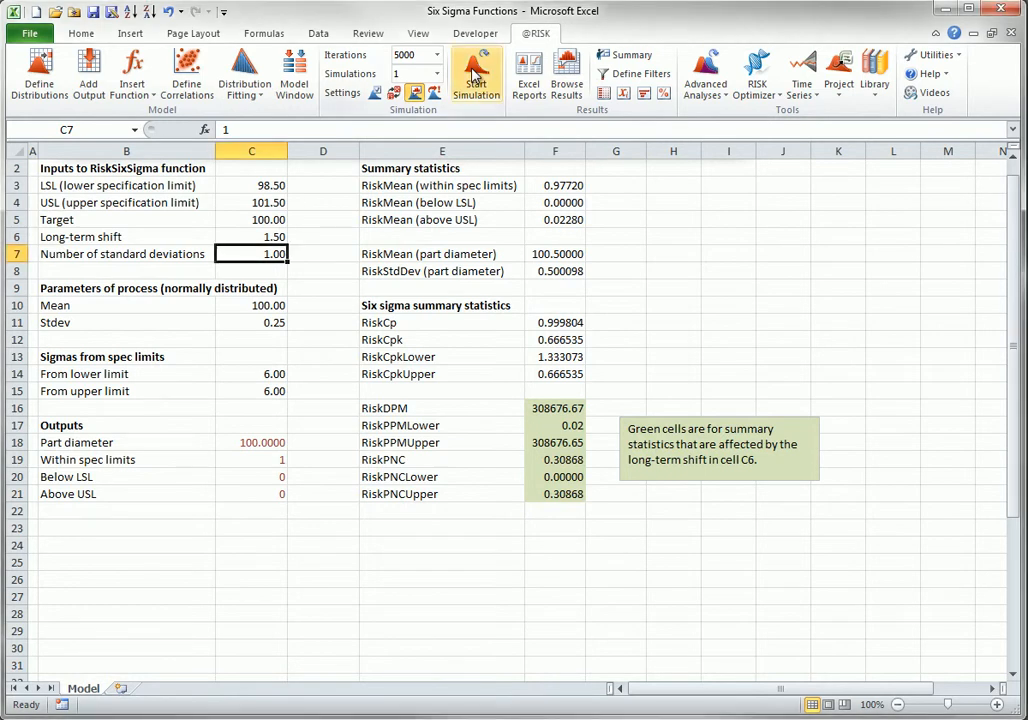
left_click(476, 74)
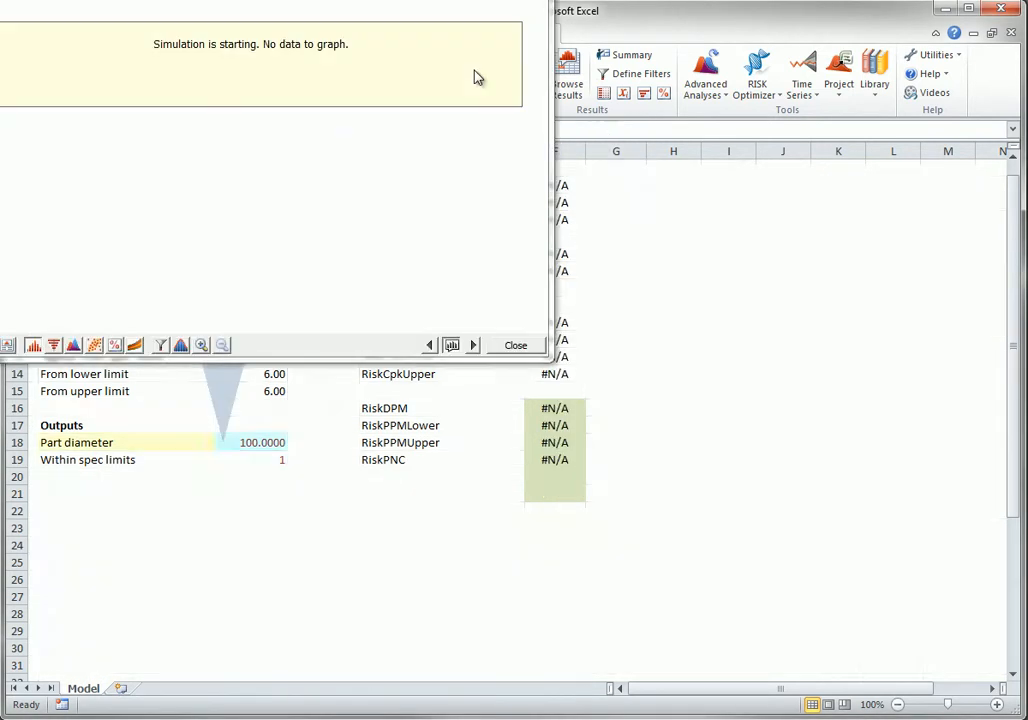
left_click(515, 345)
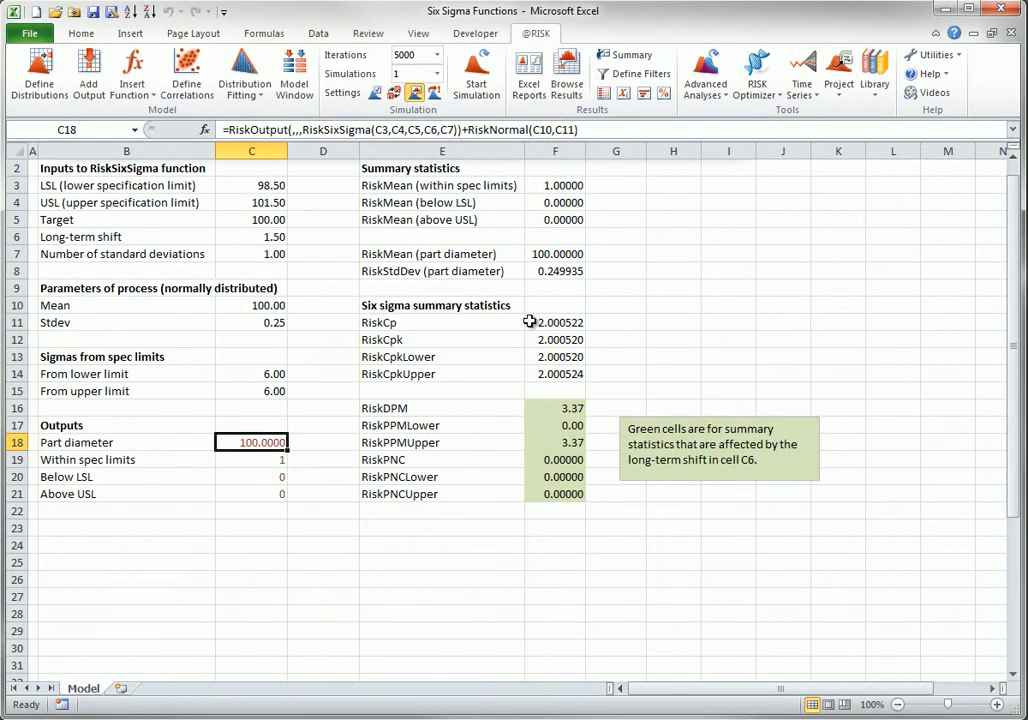